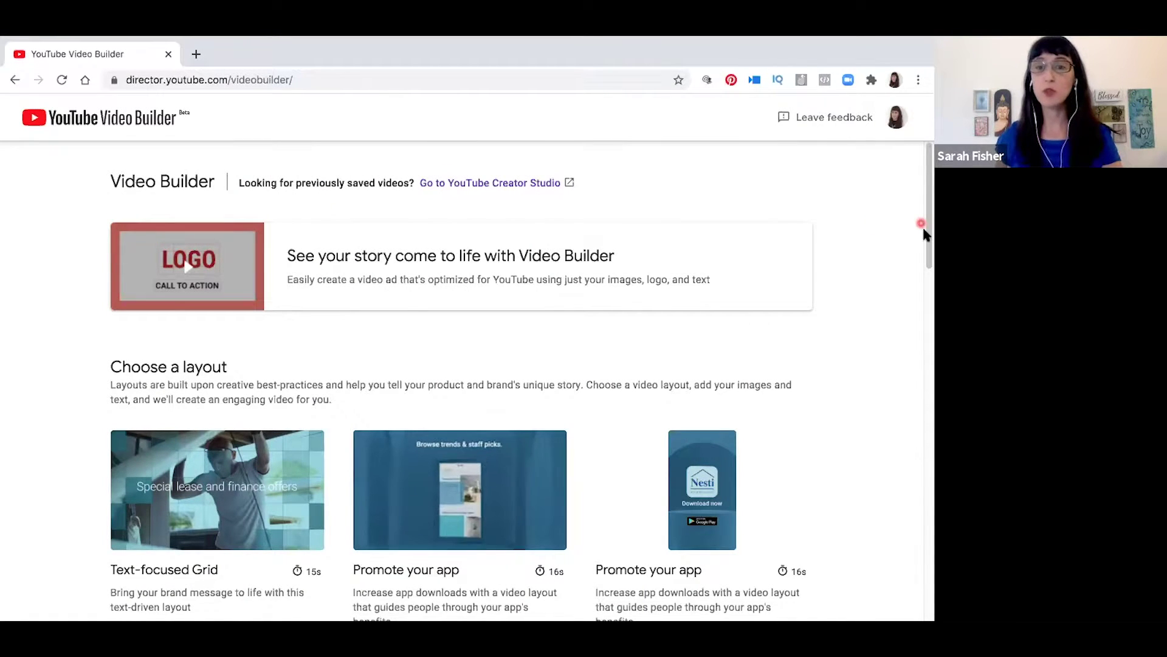
pyautogui.scroll(-3, 924, 281)
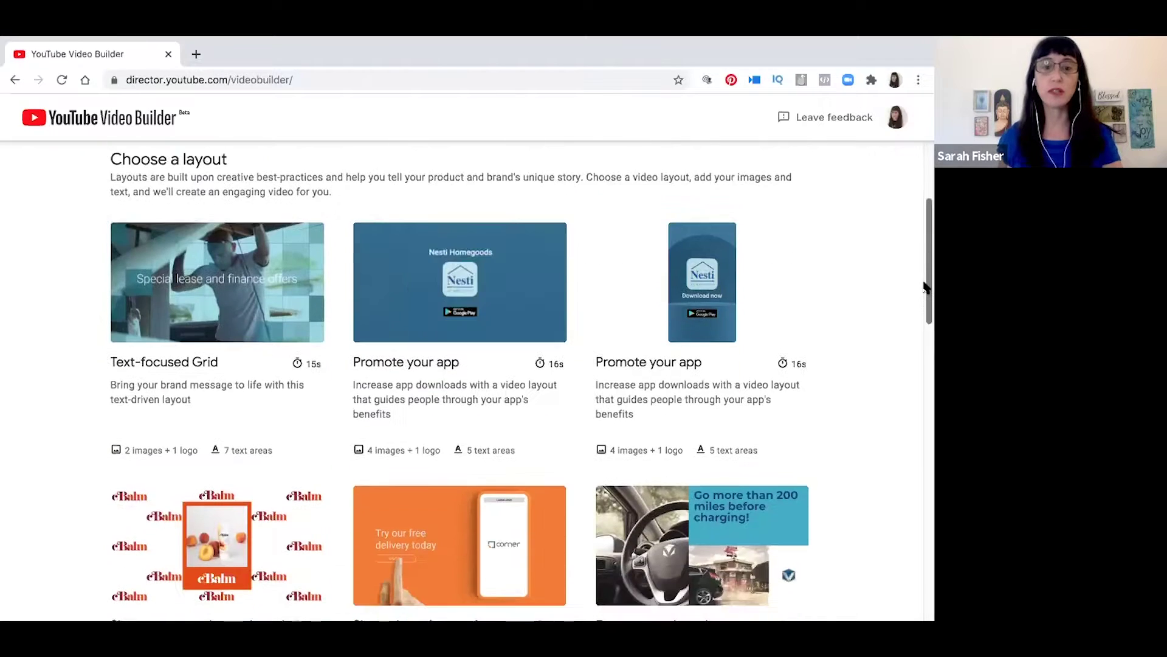
pyautogui.scroll(-2, 925, 282)
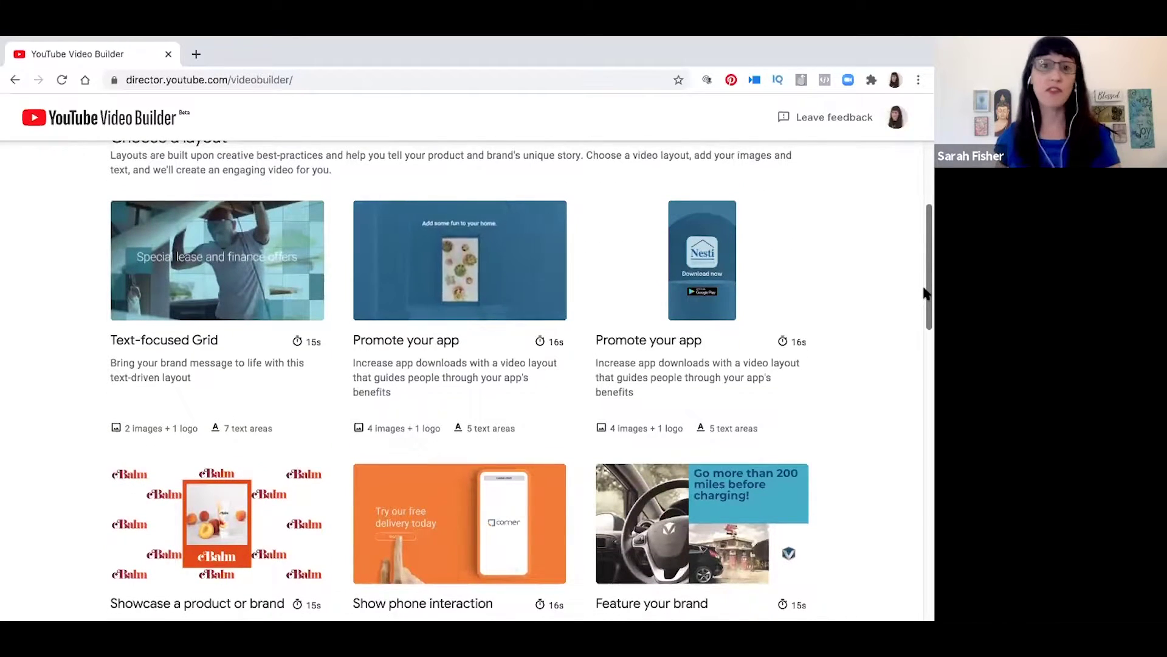
pyautogui.scroll(-1, 924, 292)
pyautogui.scroll(-1, 925, 292)
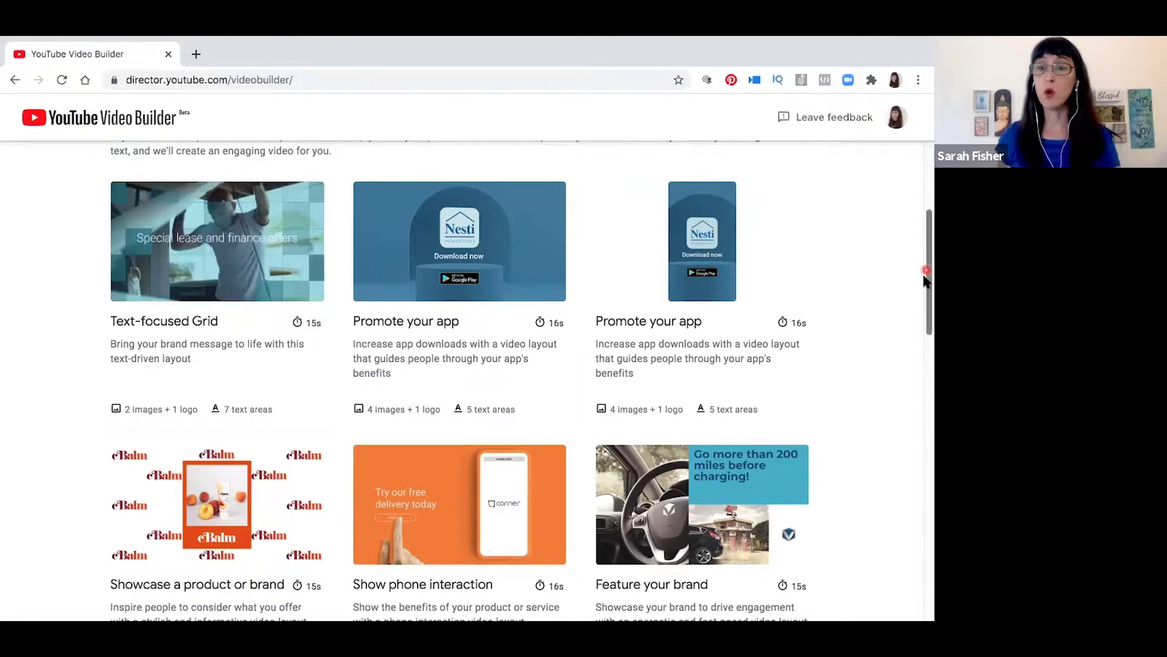
pyautogui.moveTo(922, 294); pyautogui.dragTo(924, 323)
pyautogui.scroll(-1, 173, 345)
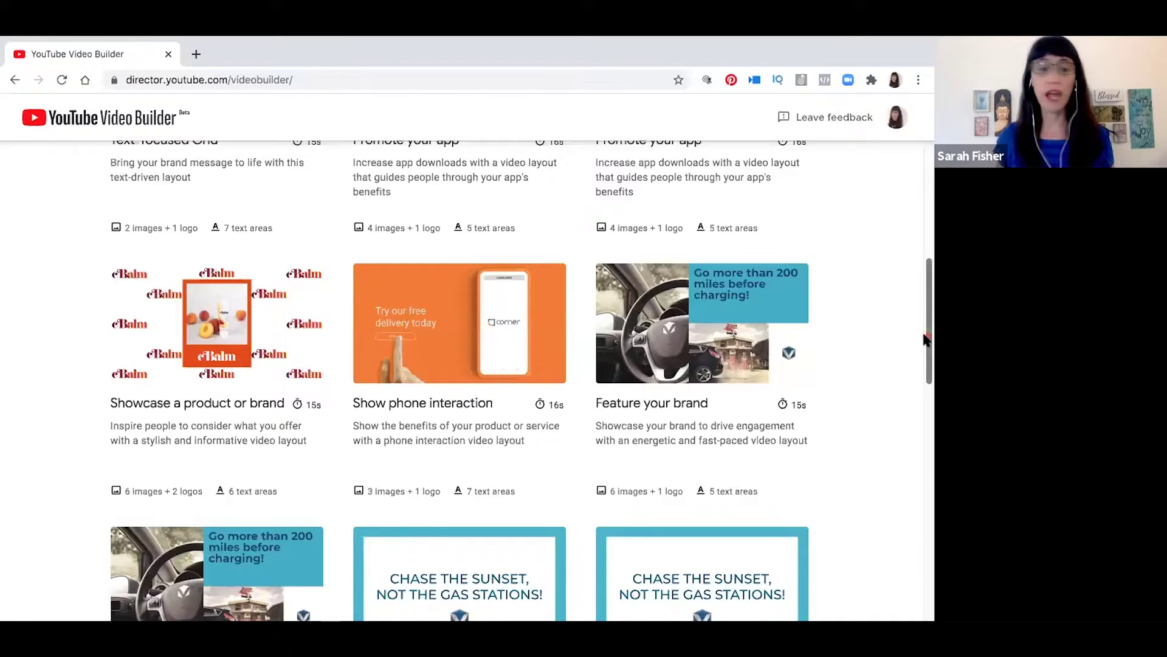
pyautogui.scroll(-2, 912, 428)
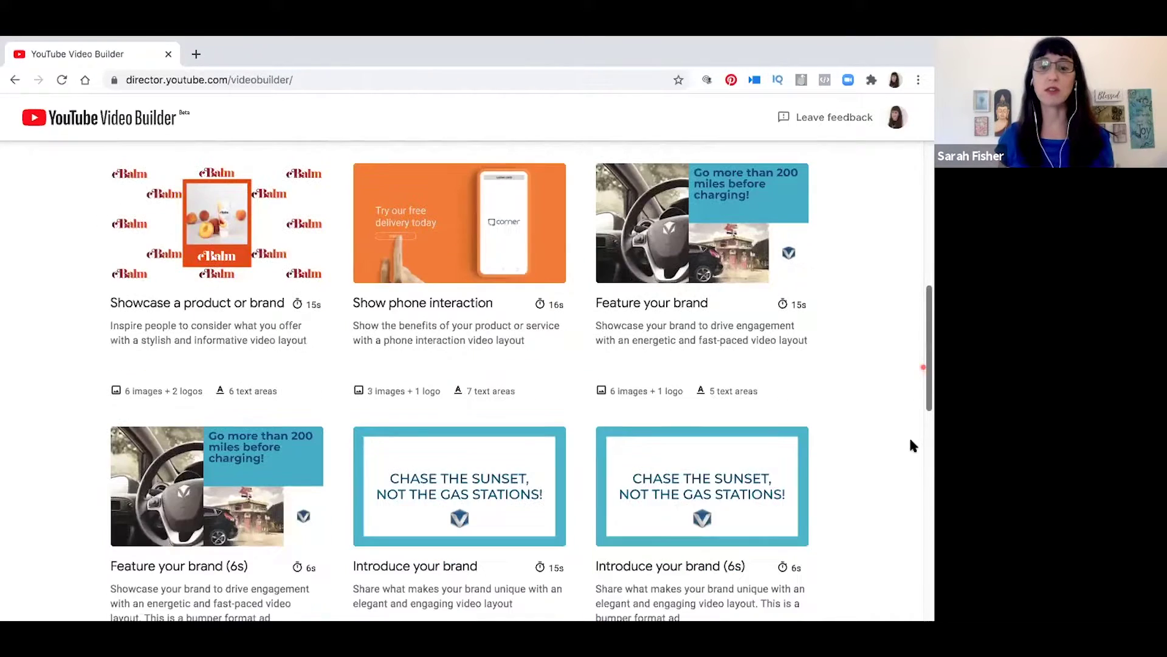
pyautogui.scroll(-2, 909, 437)
pyautogui.scroll(-2, 910, 437)
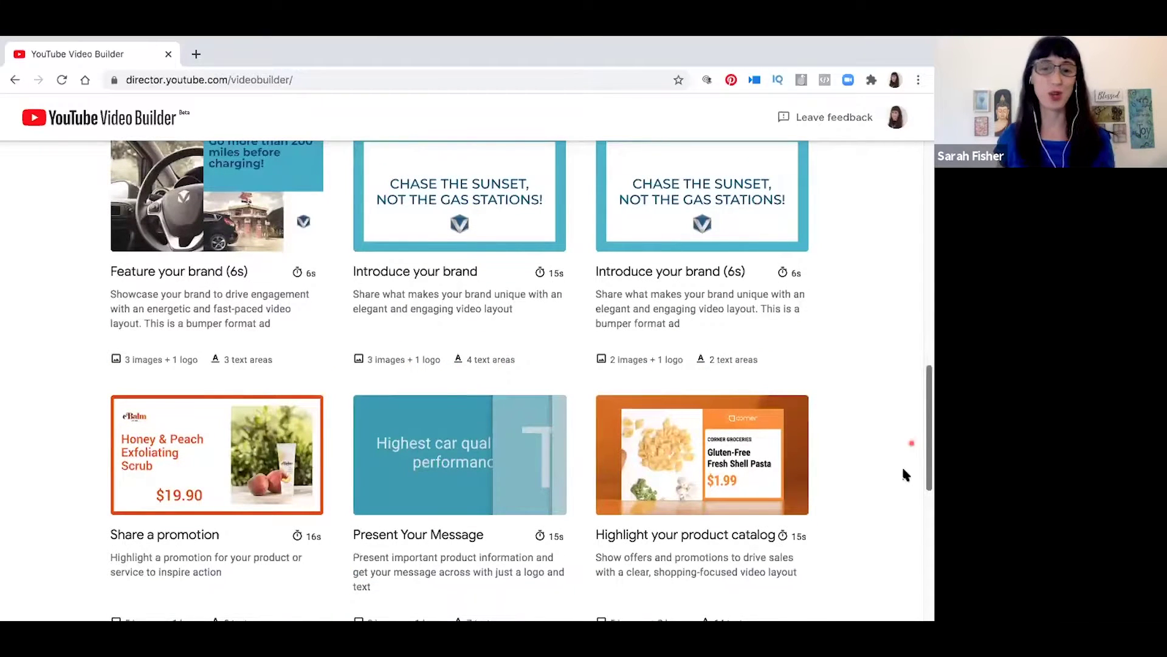
pyautogui.scroll(-2, 902, 464)
pyautogui.scroll(-1, 913, 410)
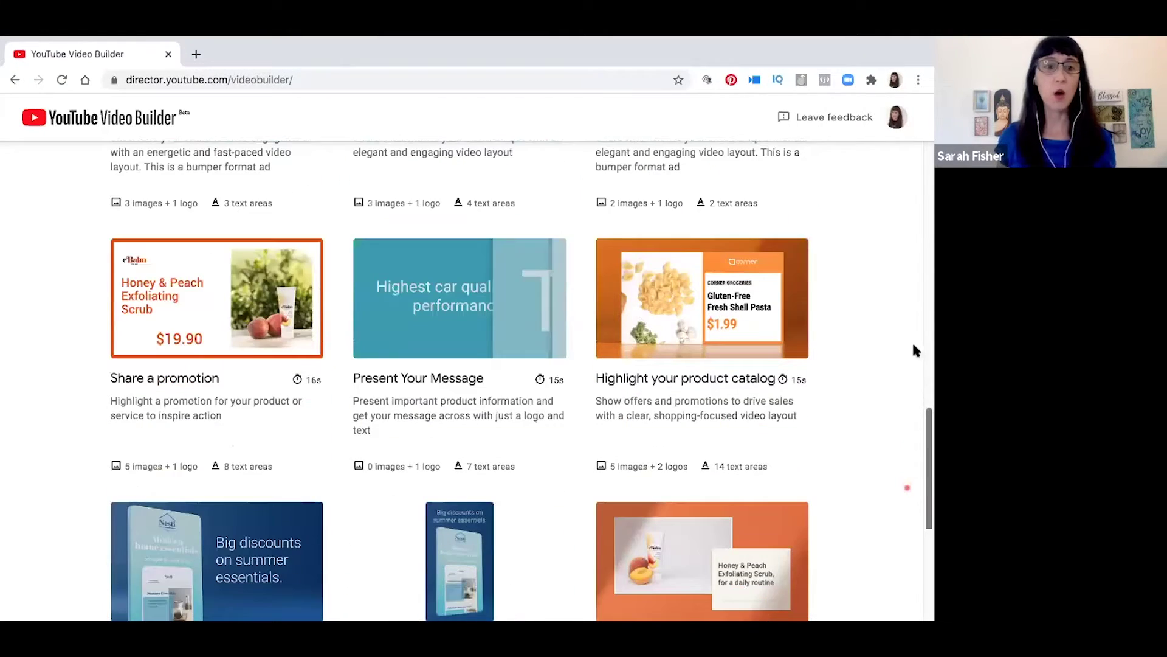
pyautogui.scroll(-2, 912, 340)
pyautogui.scroll(10, 888, 270)
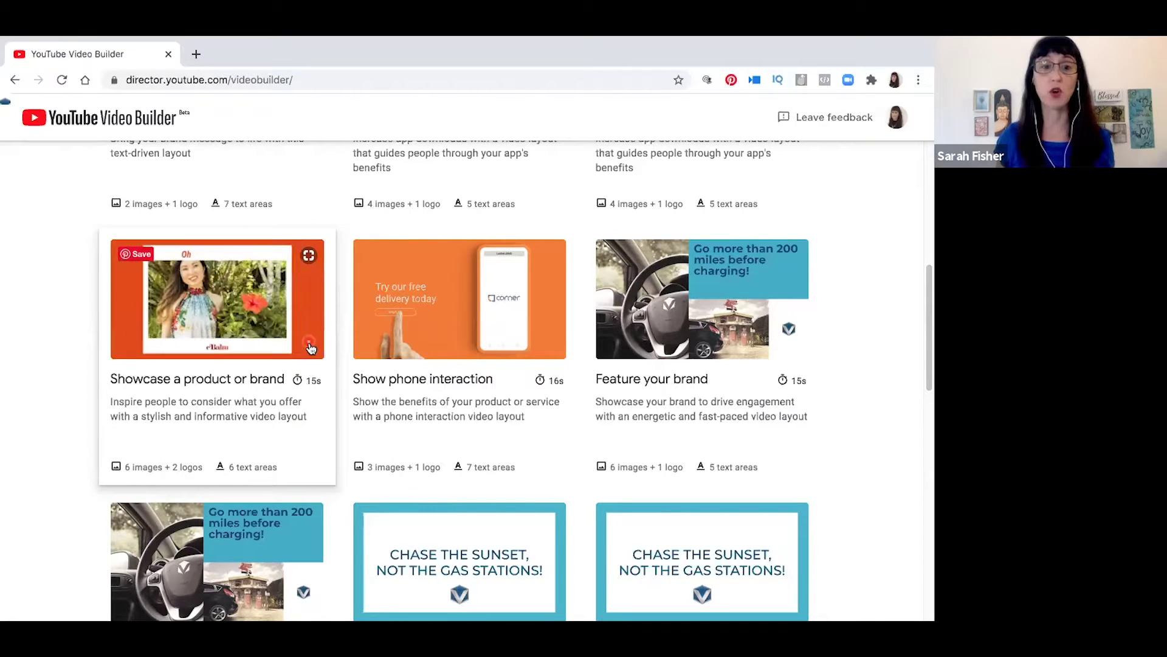
# - Preview the 'Showcase a product or brand' layout and start a new video with it
pyautogui.click(270, 352)
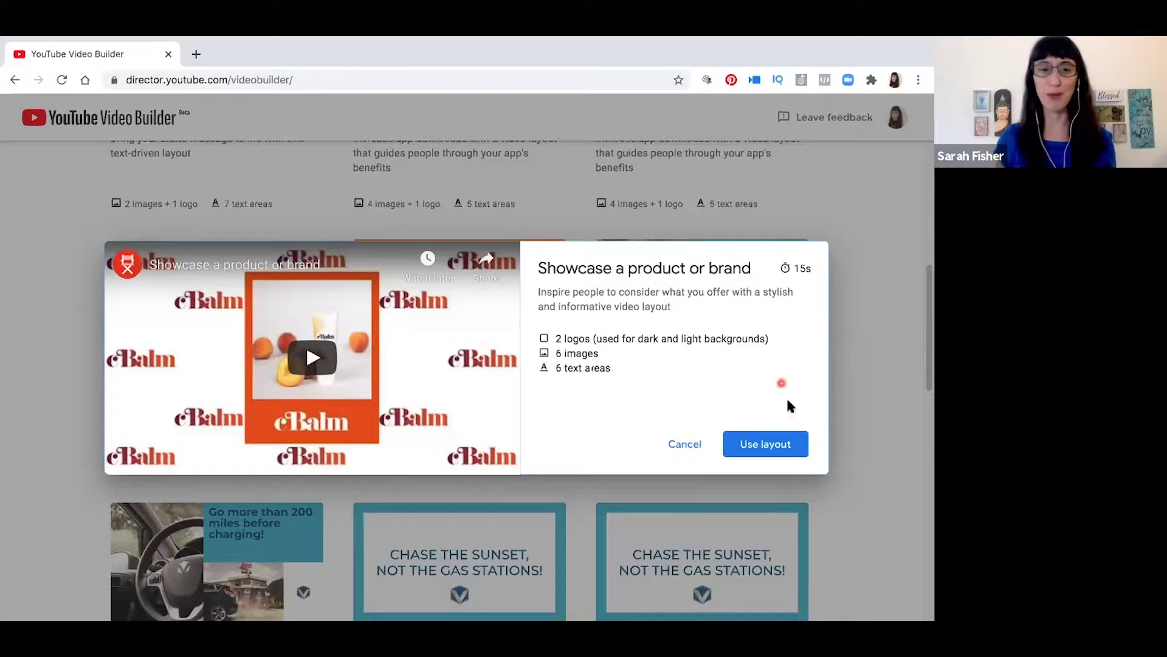
pyautogui.click(781, 454)
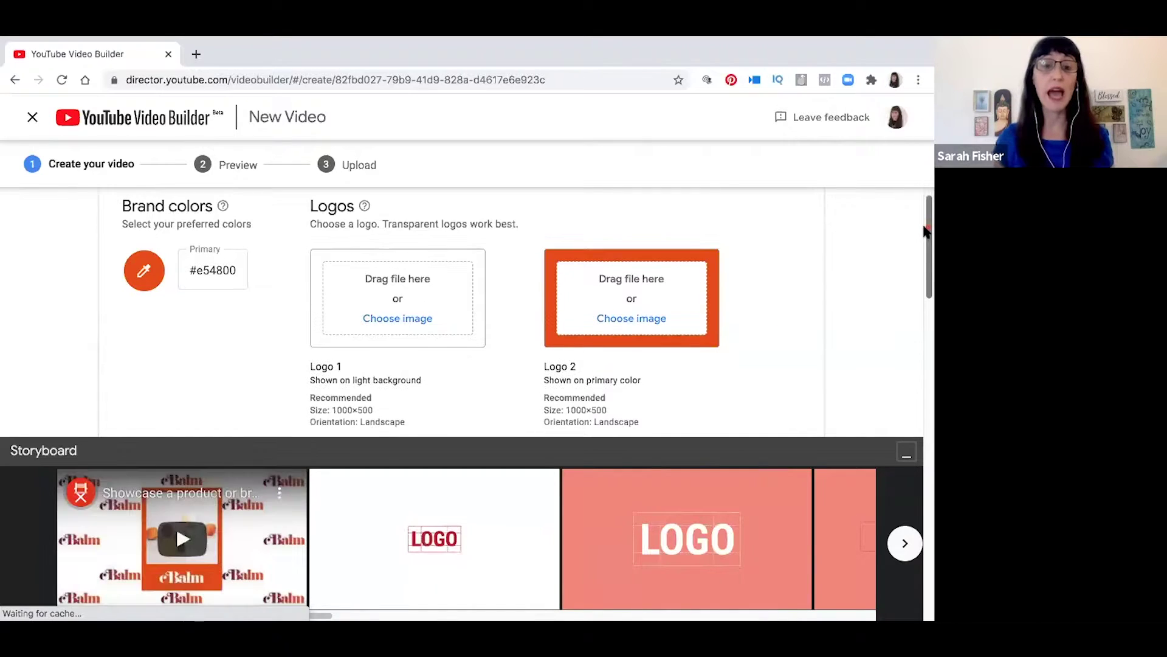
pyautogui.moveTo(925, 232); pyautogui.dragTo(925, 234)
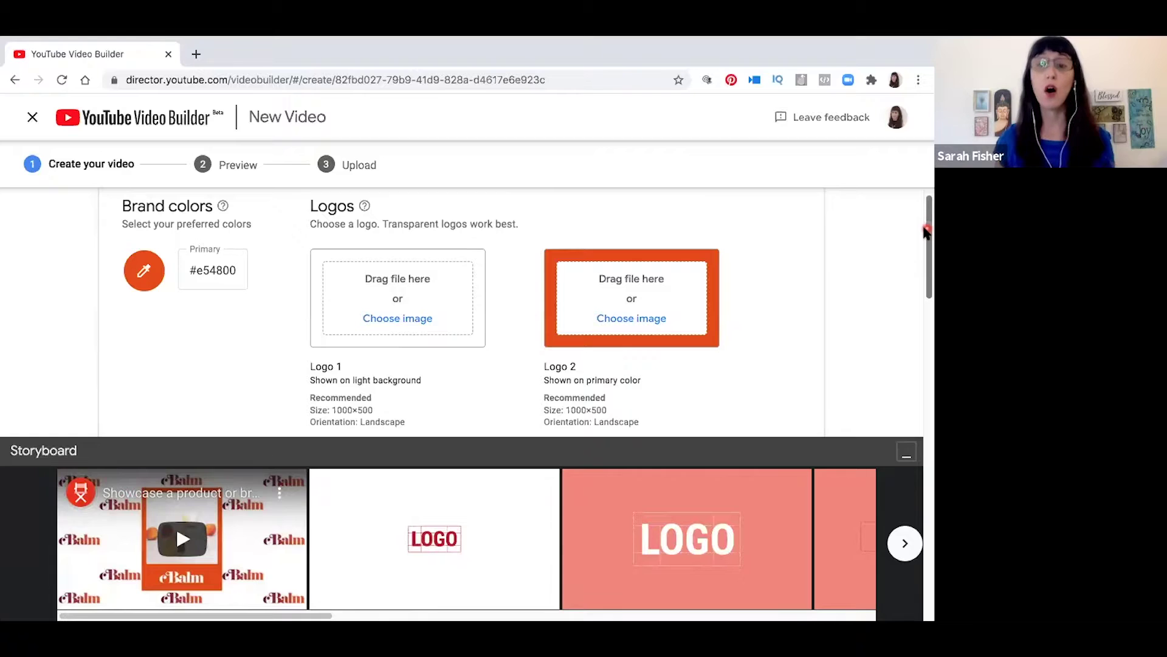
pyautogui.moveTo(925, 232); pyautogui.dragTo(926, 246)
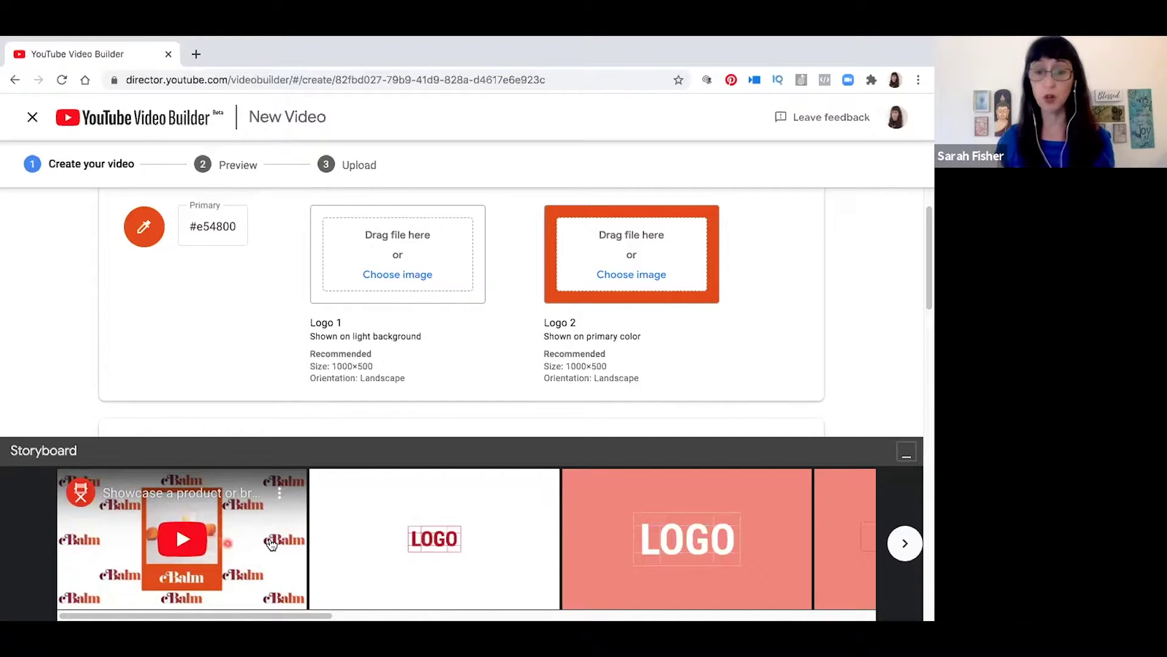
pyautogui.moveTo(434, 538)
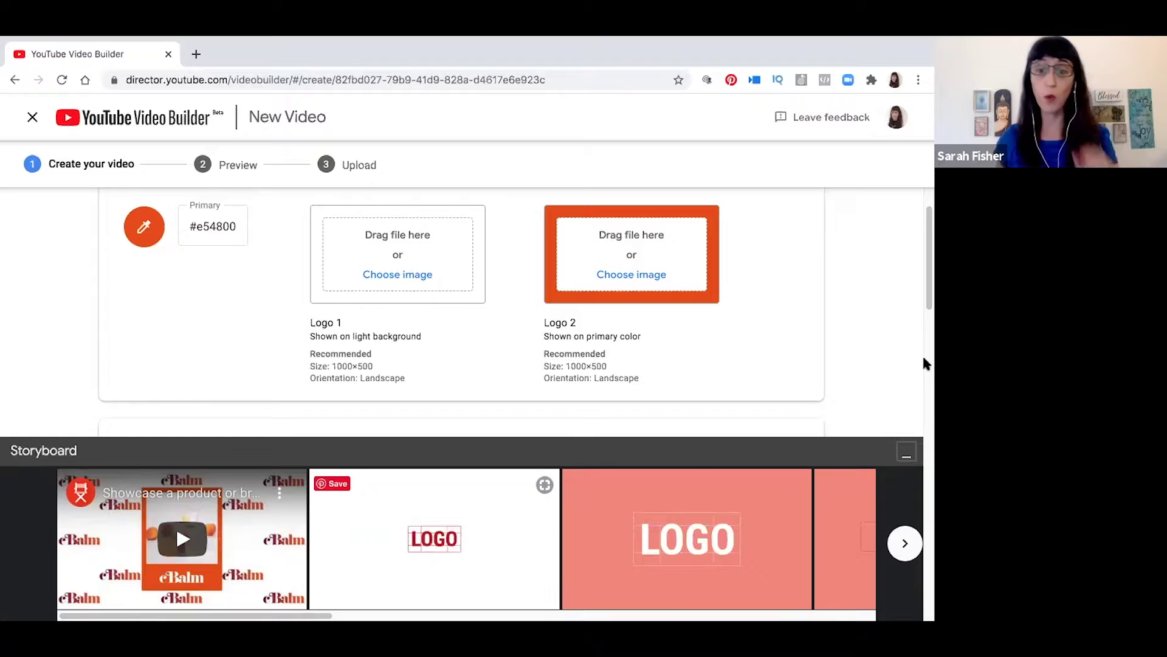
pyautogui.moveTo(926, 297); pyautogui.dragTo(926, 310)
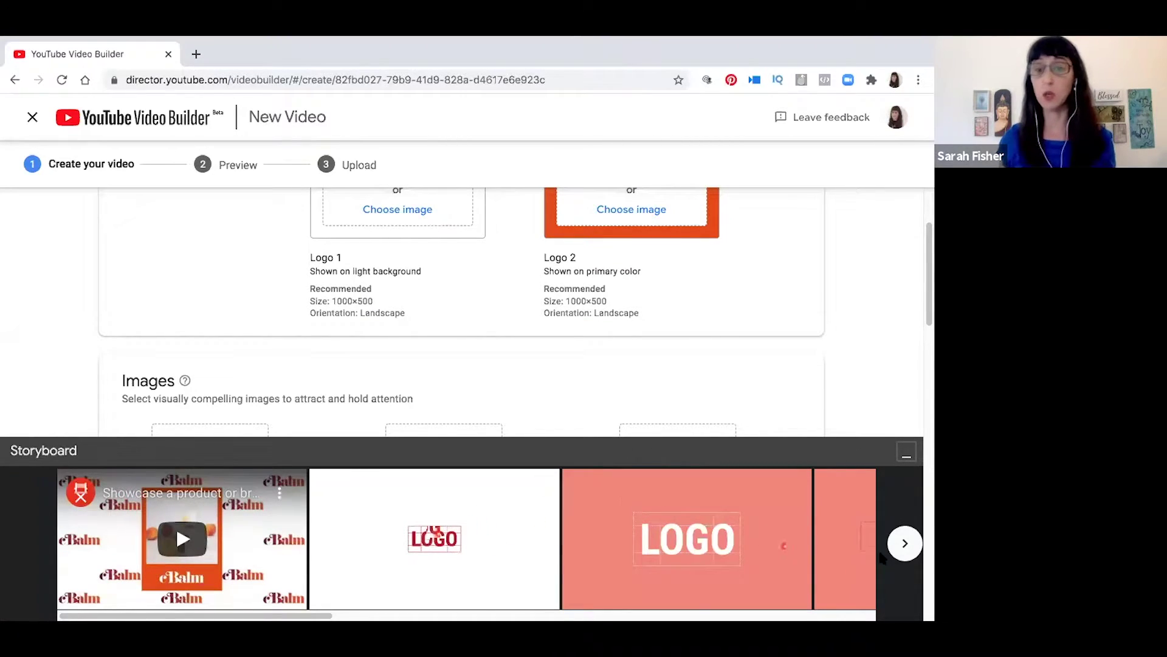
# - Page through the storyboard scenes, then open the primary brand colour #e54800 for editing
pyautogui.click(904, 543)
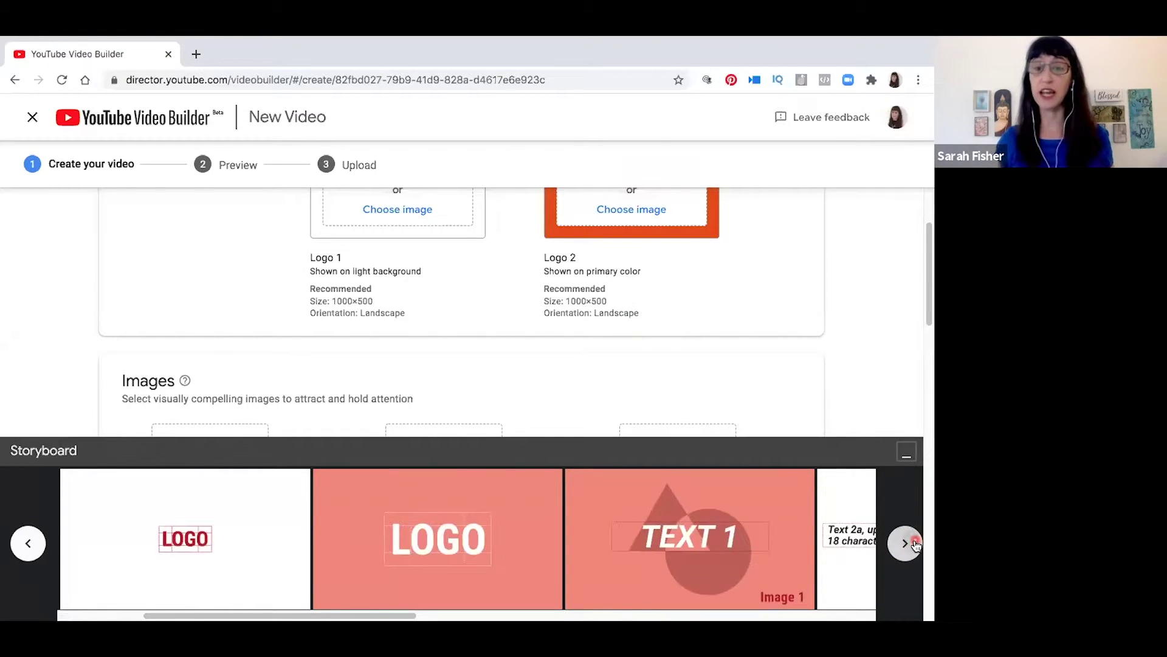
pyautogui.click(906, 543)
pyautogui.click(907, 543)
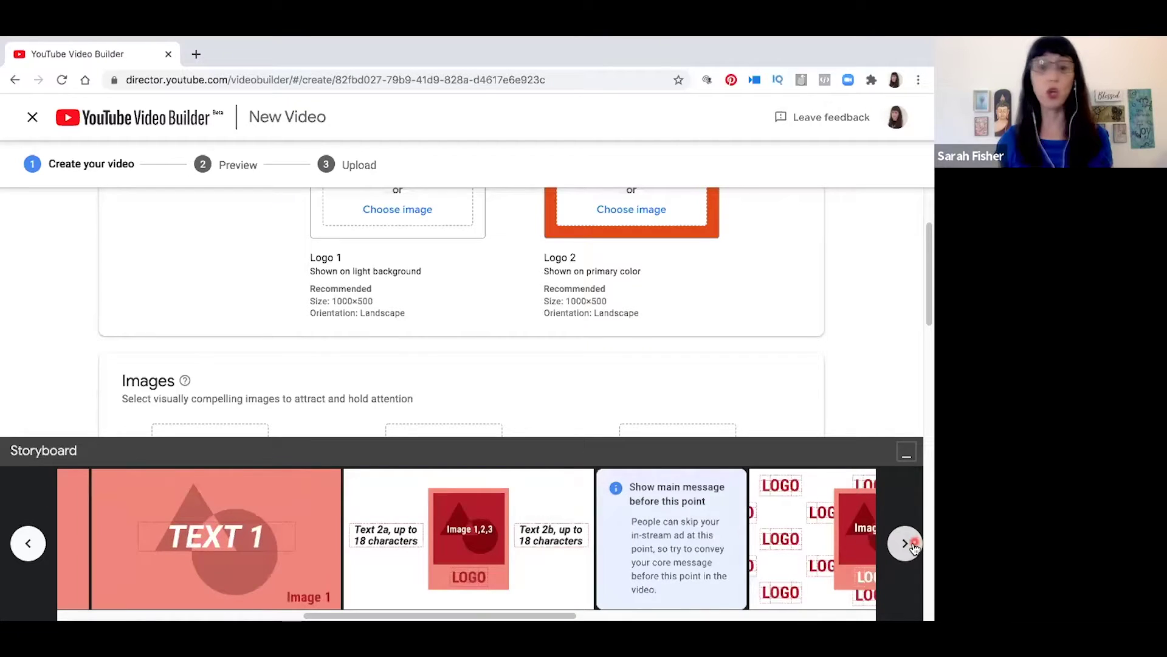
pyautogui.click(907, 544)
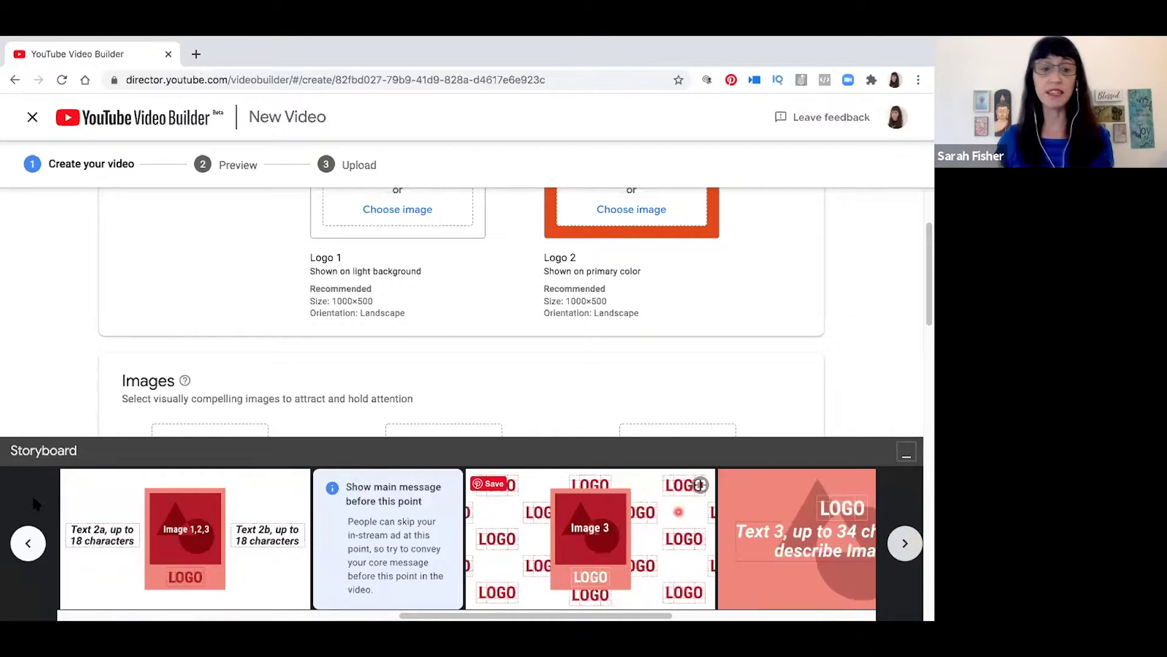
pyautogui.click(33, 542)
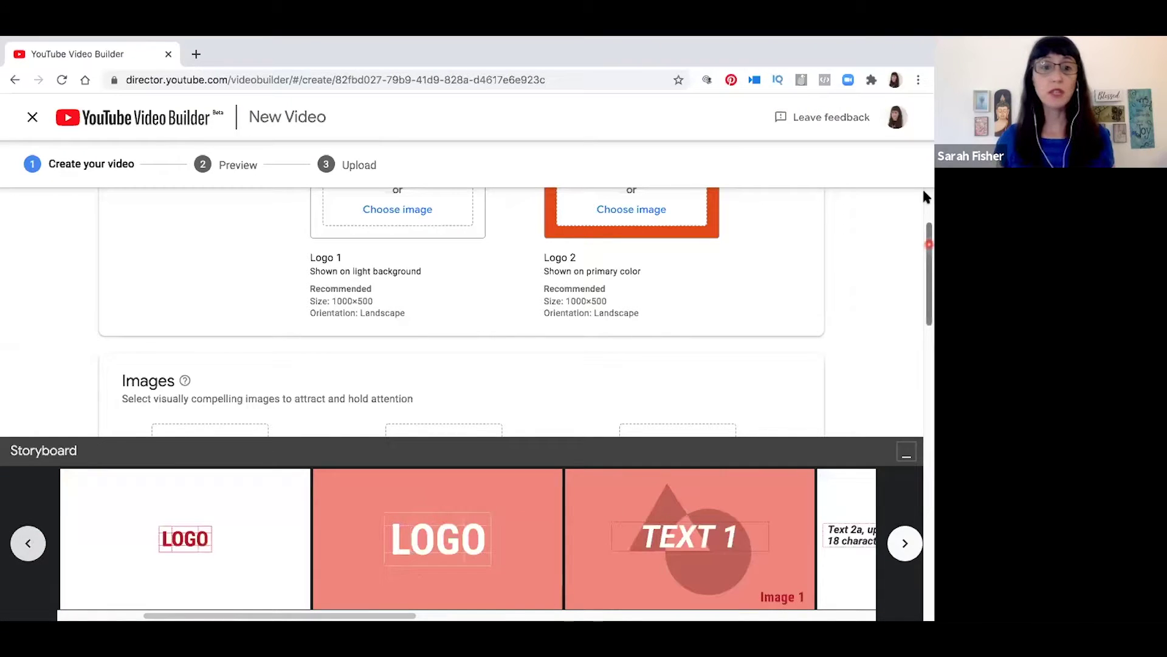
pyautogui.click(925, 197)
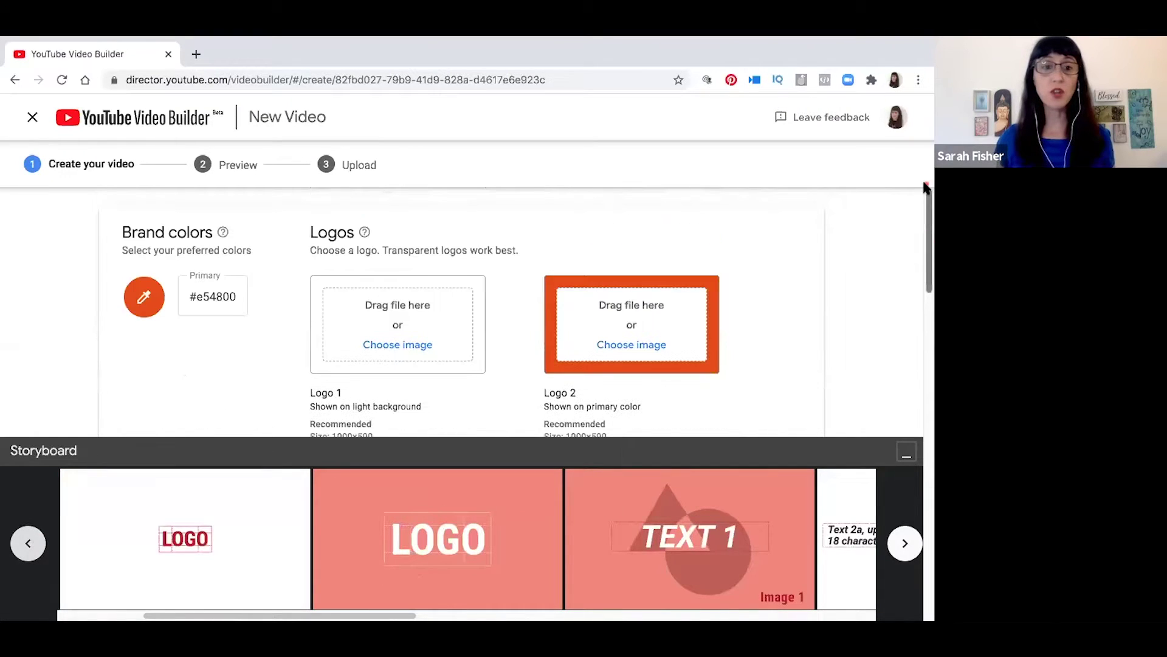
pyautogui.click(193, 311)
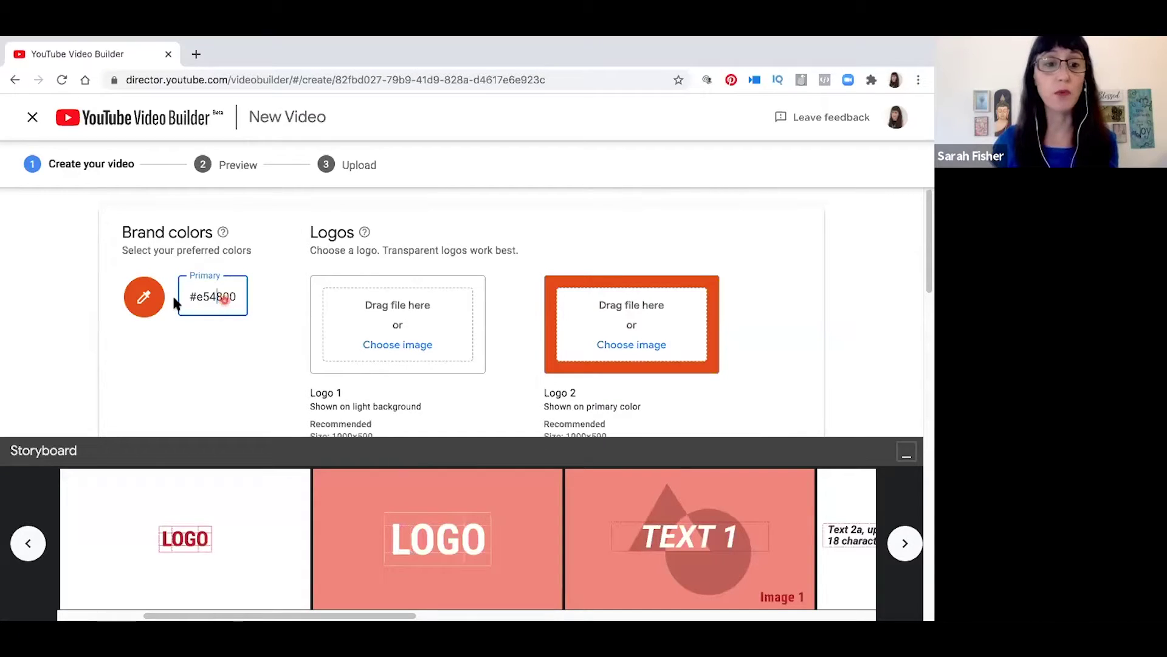
# - Pick a dark muted blue, #144799, as the primary brand colour in the colour chooser
pyautogui.click(144, 296)
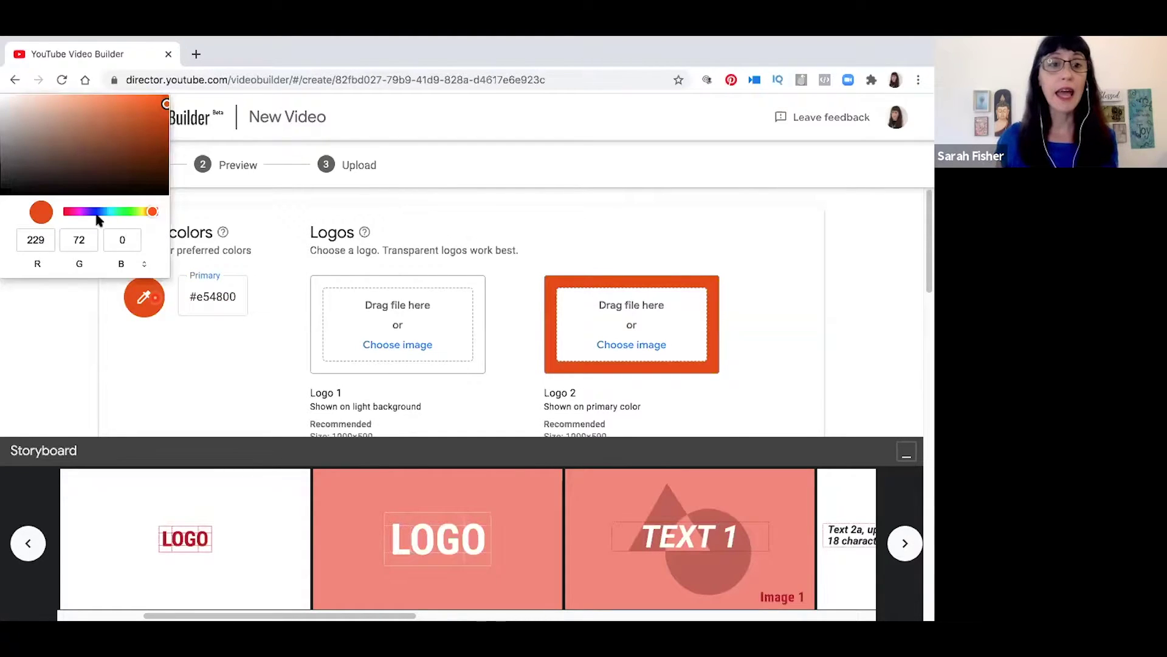
pyautogui.click(97, 212)
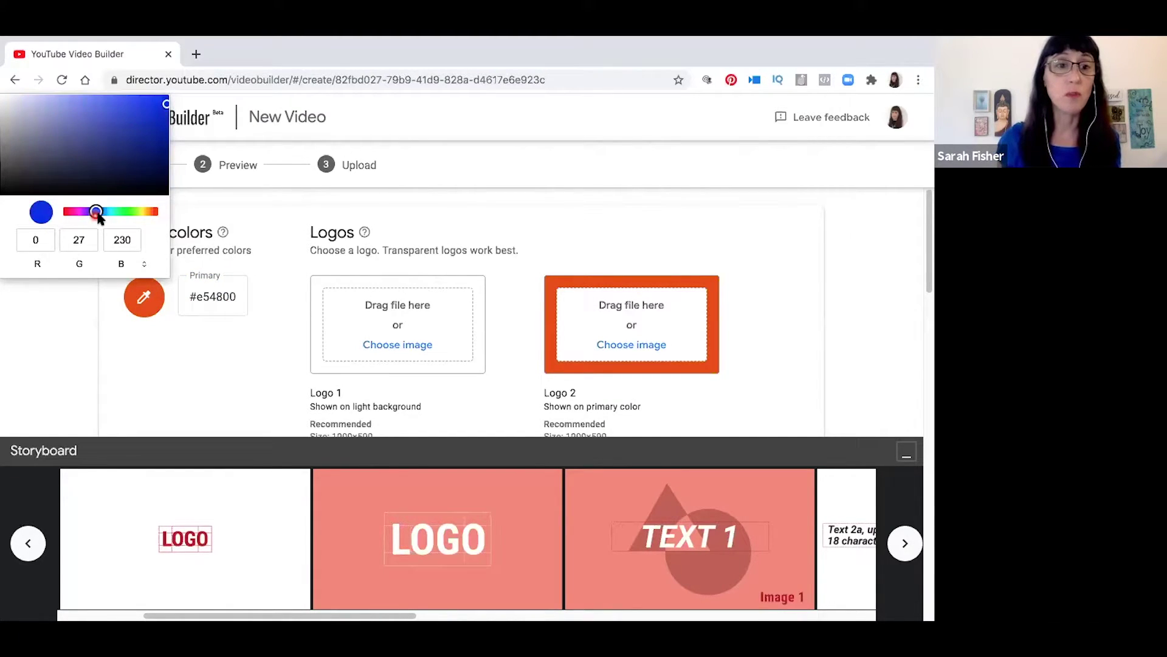
pyautogui.moveTo(98, 215); pyautogui.dragTo(102, 216)
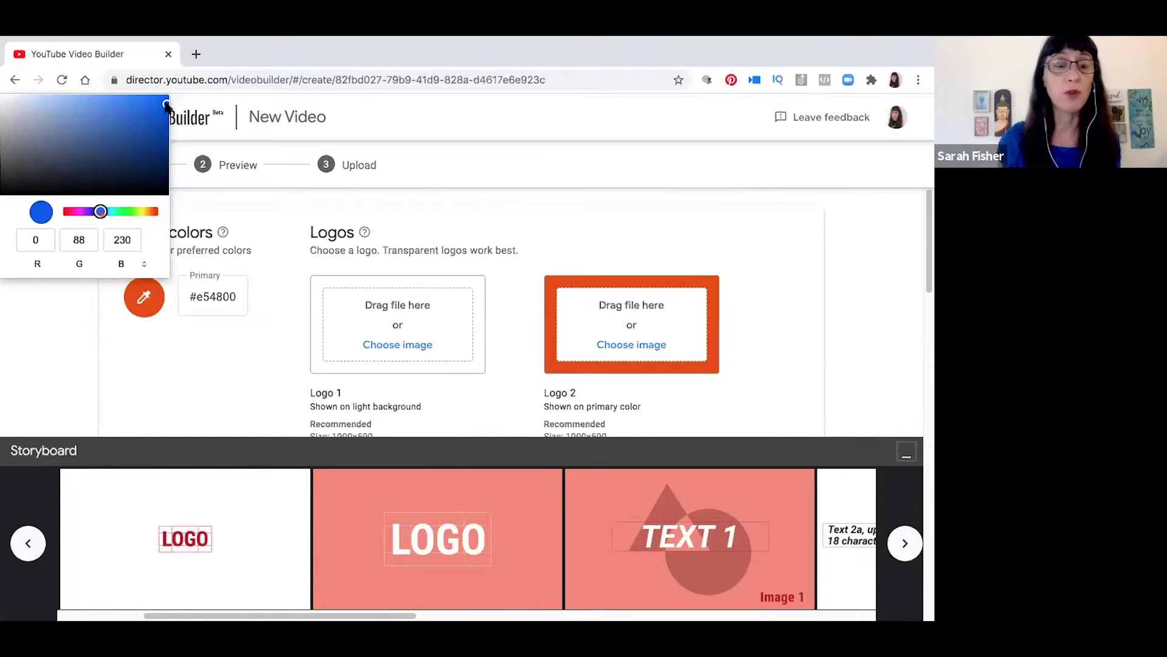
pyautogui.click(145, 136)
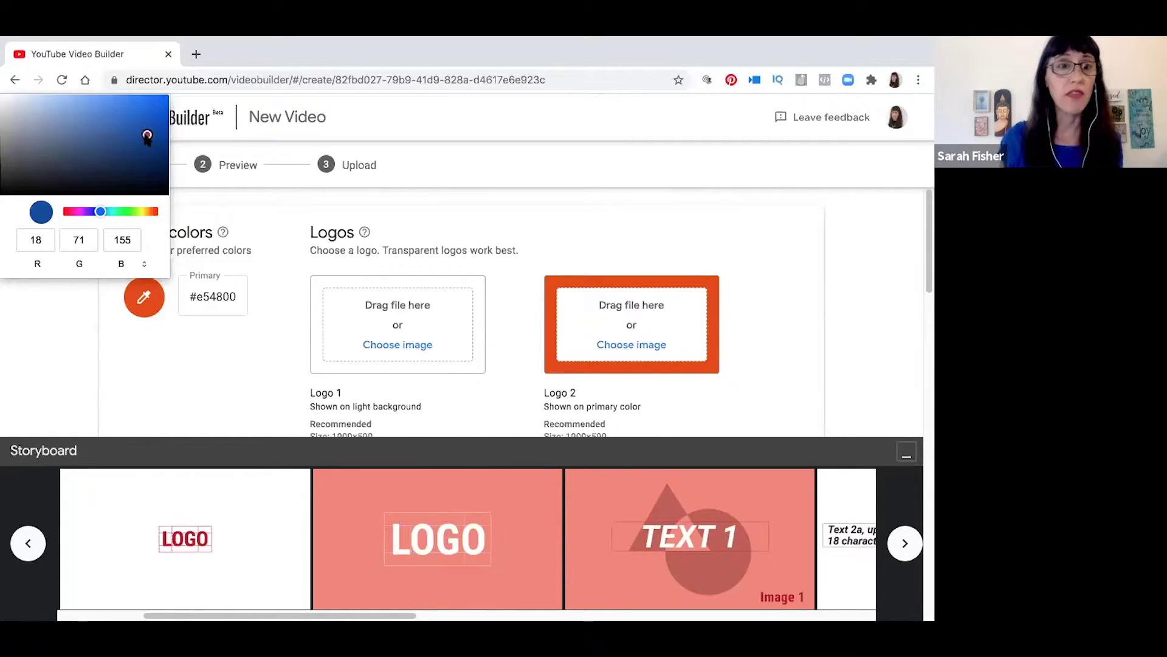
pyautogui.click(252, 335)
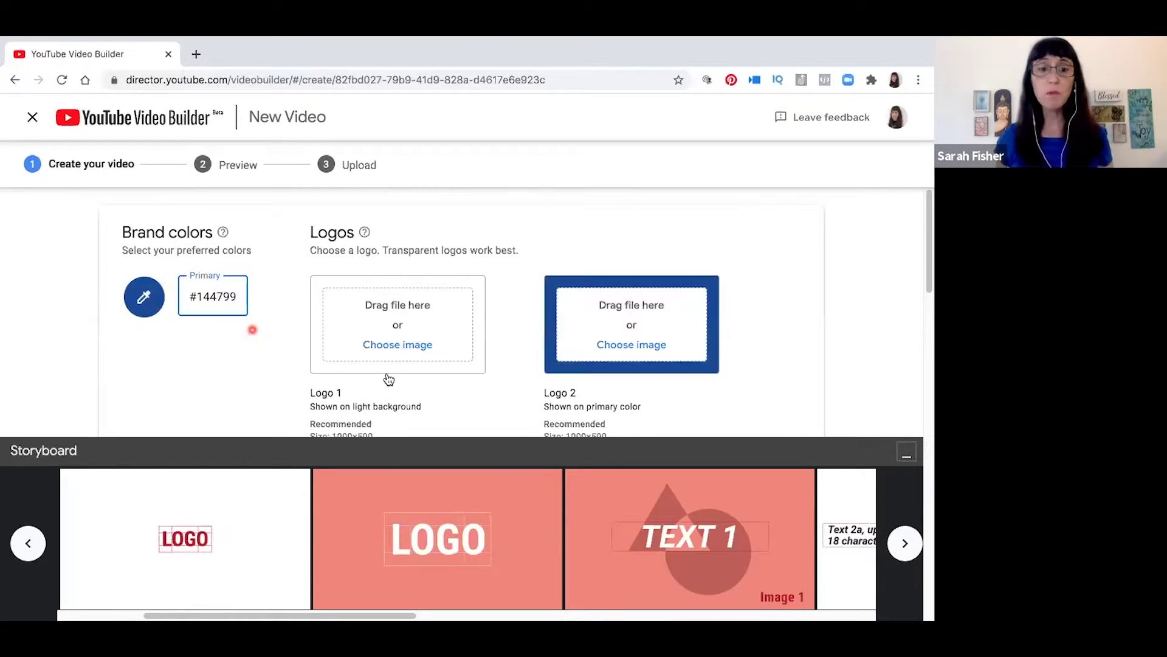
# - Upload Cats & Dogs Light.png from Canva Photos as Logo 1
pyautogui.click(423, 346)
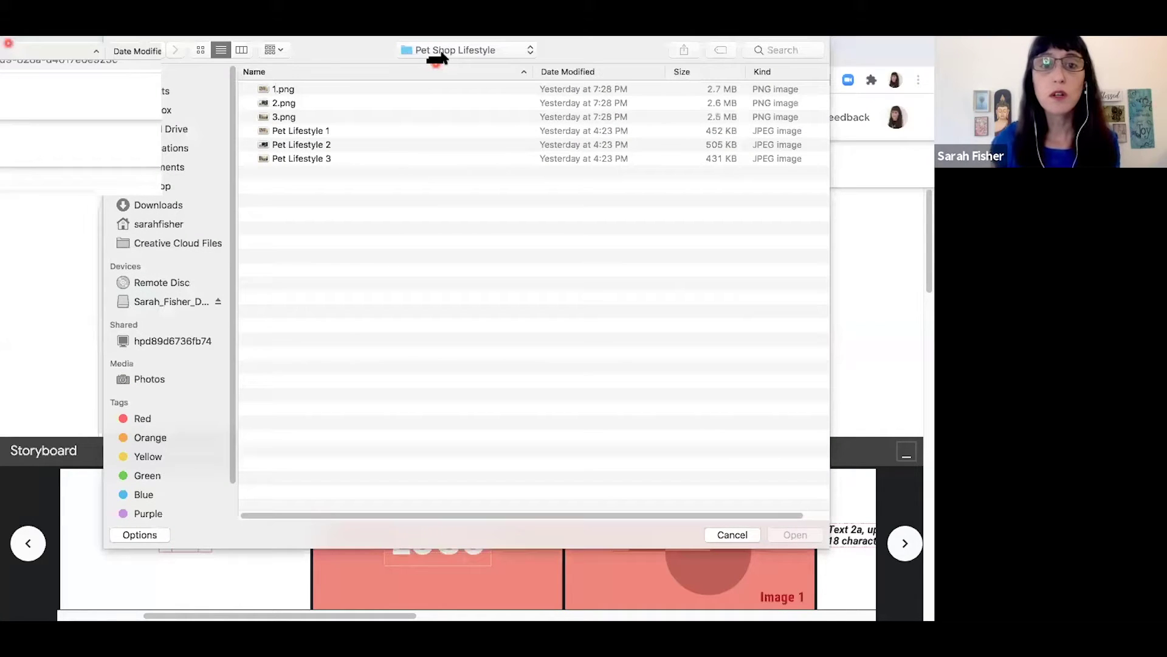
pyautogui.click(435, 51)
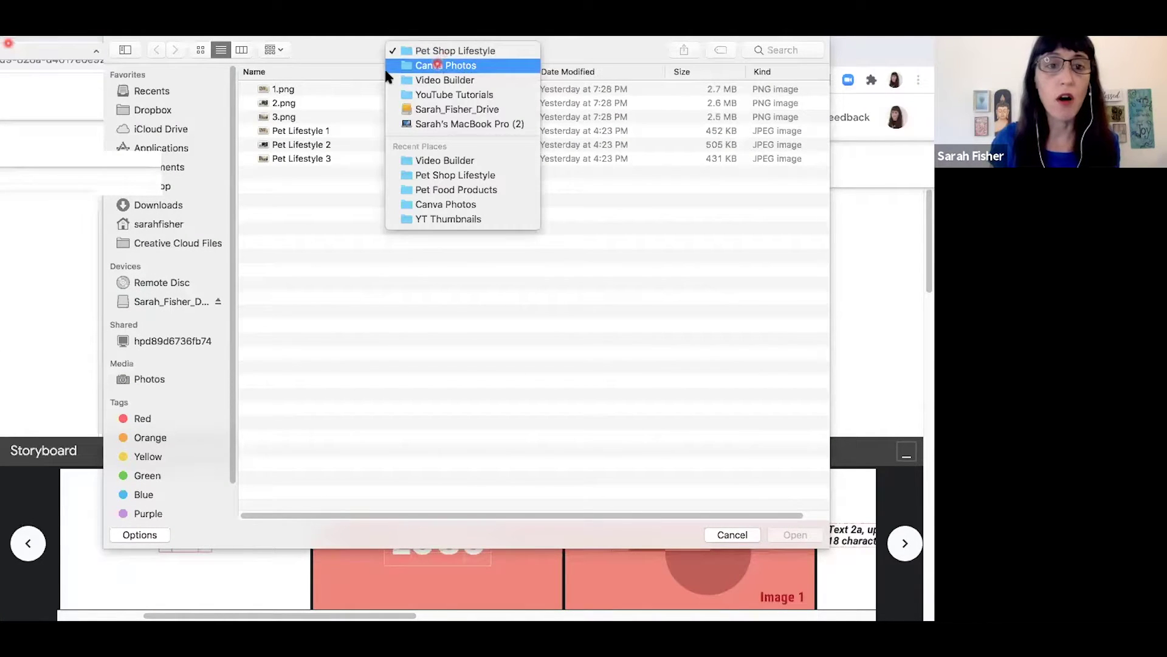
pyautogui.click(429, 66)
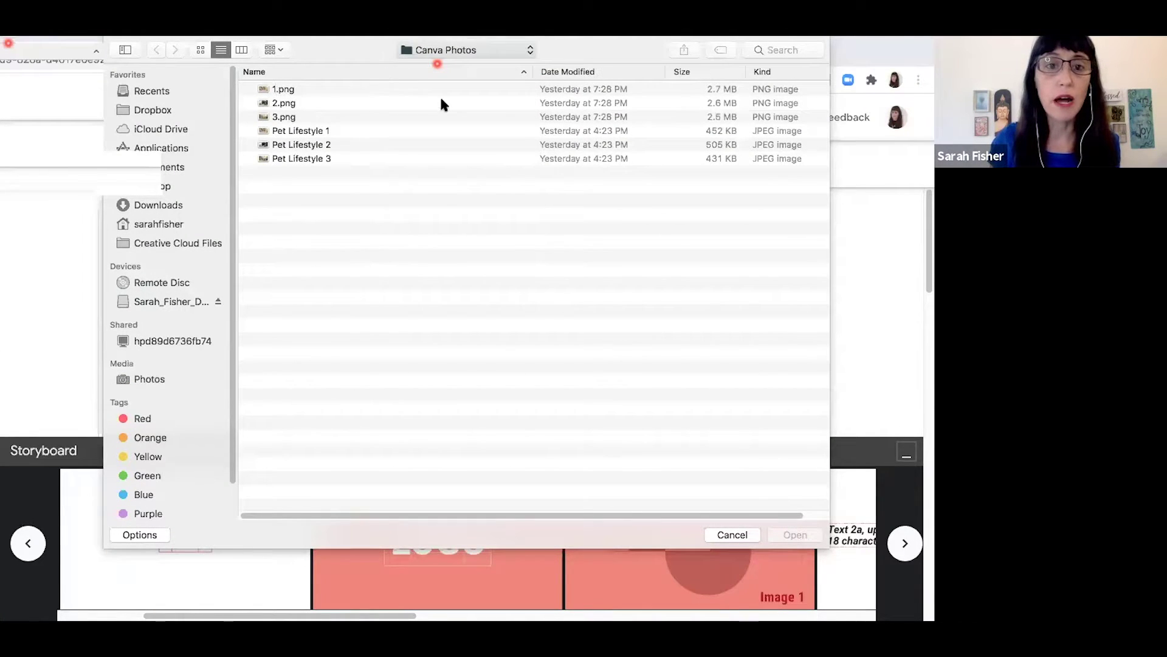
pyautogui.doubleClick(347, 103)
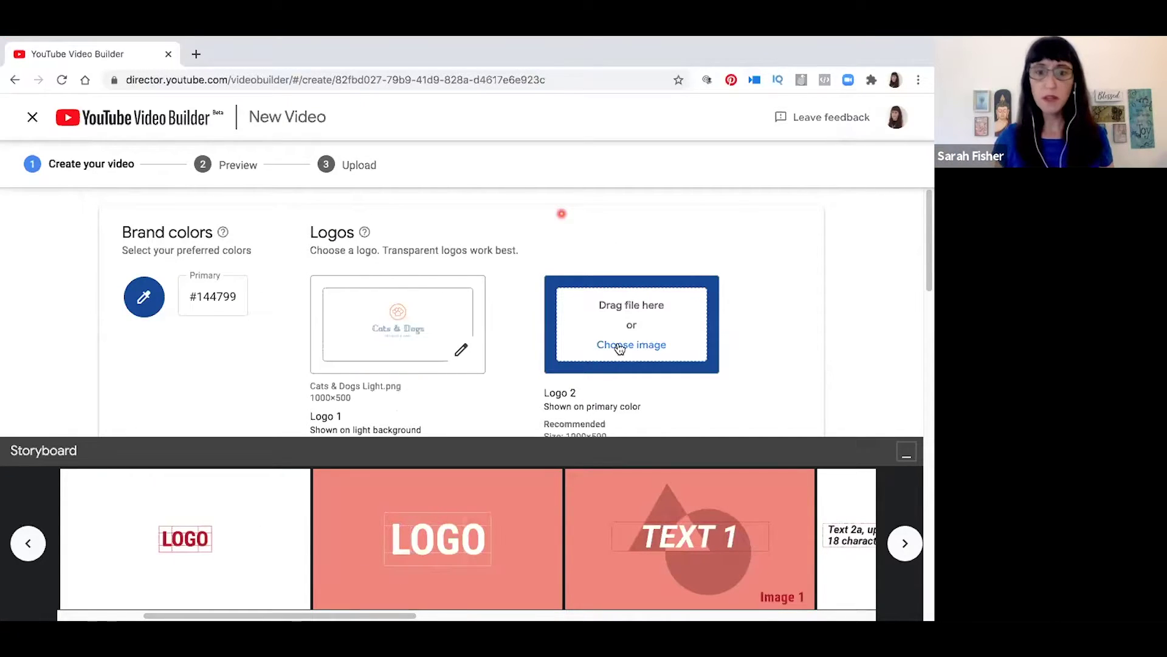
# - Upload Cats & Dogs Dark.png as Logo 2
pyautogui.click(628, 347)
pyautogui.click(628, 346)
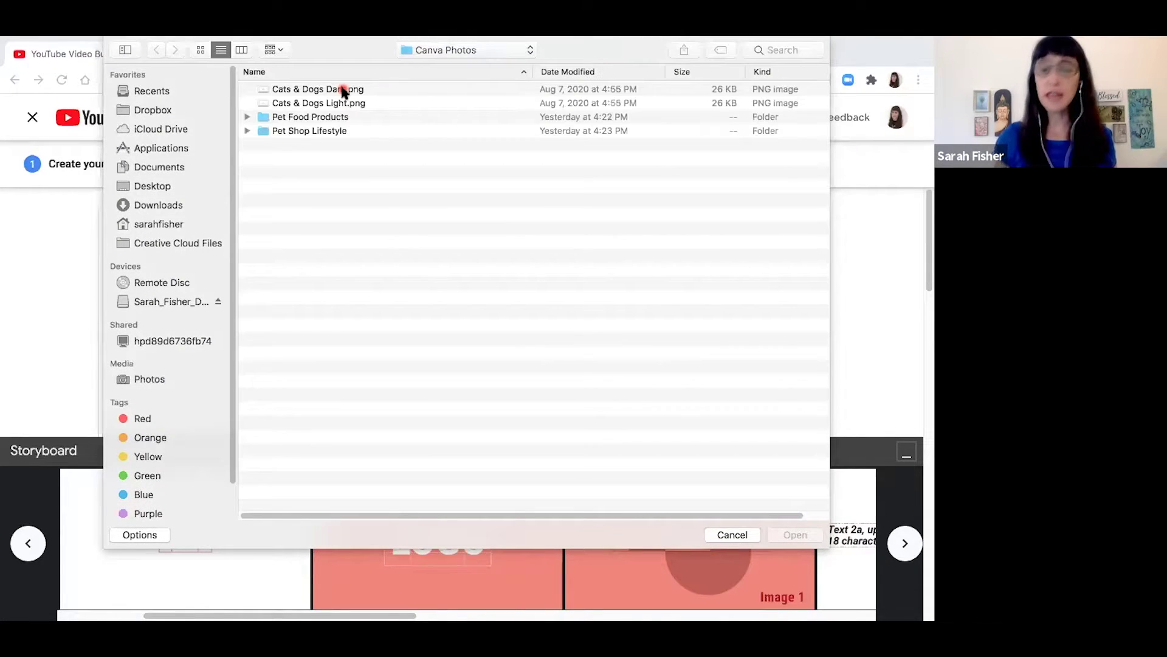
pyautogui.click(344, 90)
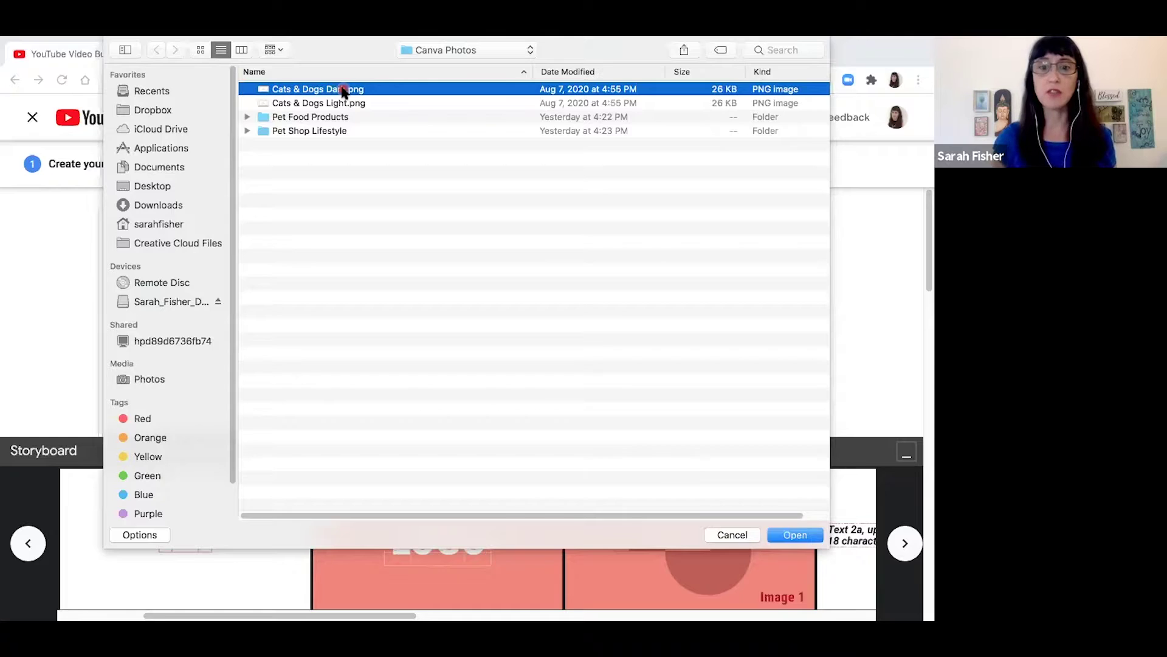
pyautogui.doubleClick(344, 90)
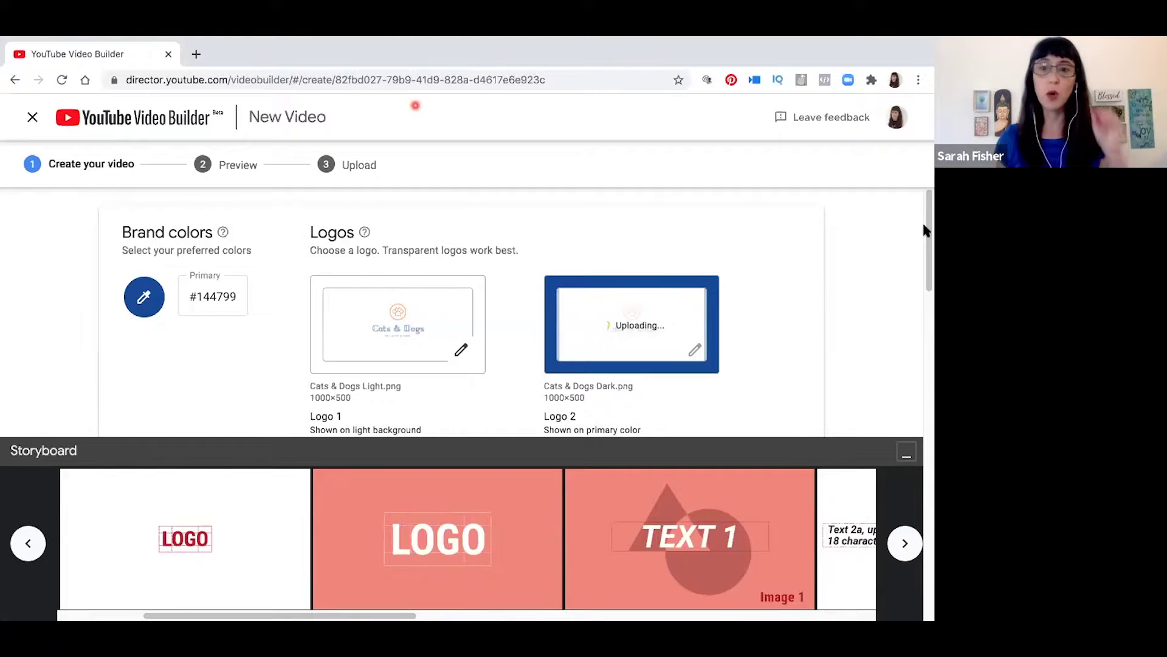
pyautogui.moveTo(925, 230); pyautogui.dragTo(925, 249)
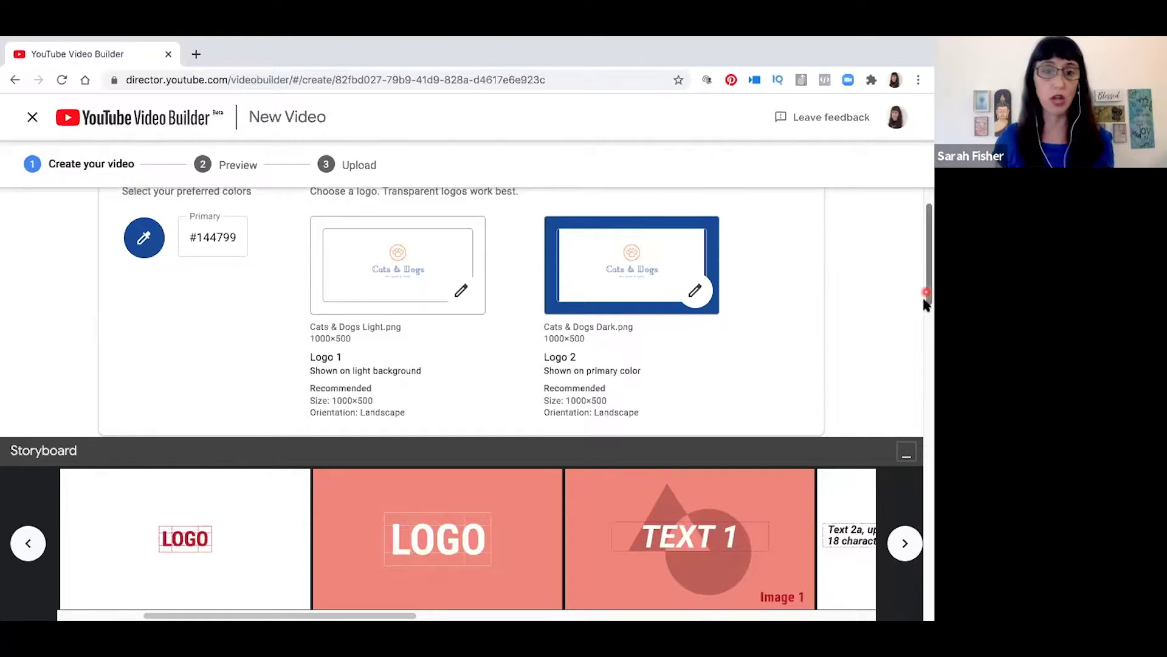
pyautogui.moveTo(925, 304); pyautogui.dragTo(922, 347)
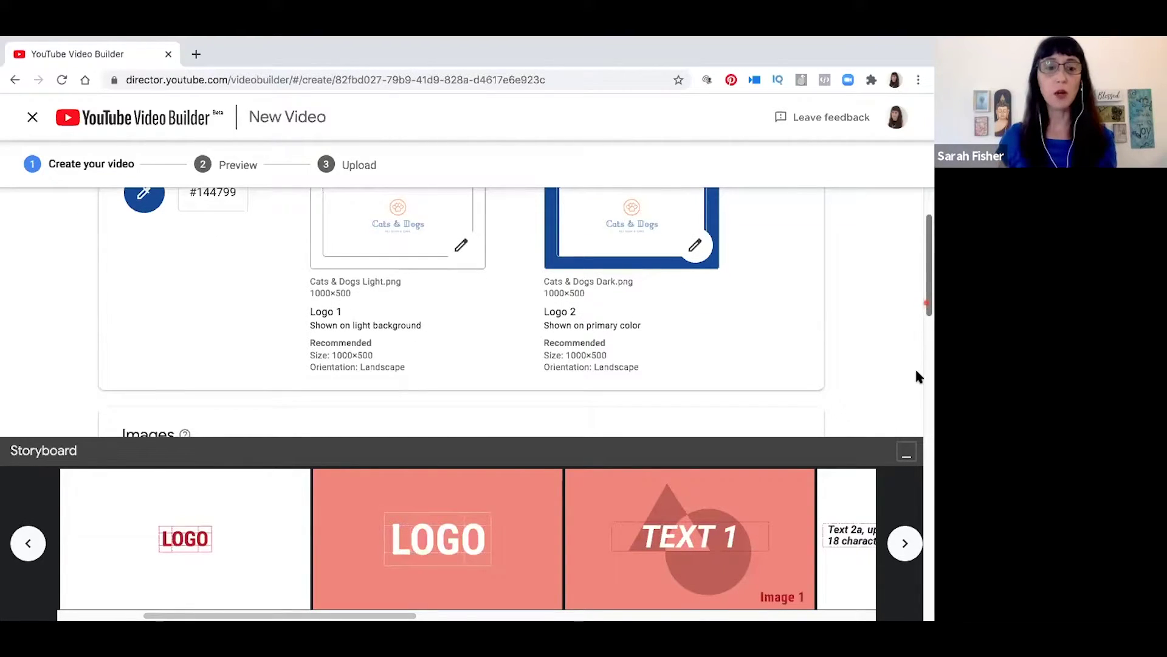
pyautogui.scroll(-5, 918, 376)
pyautogui.scroll(-3, 919, 369)
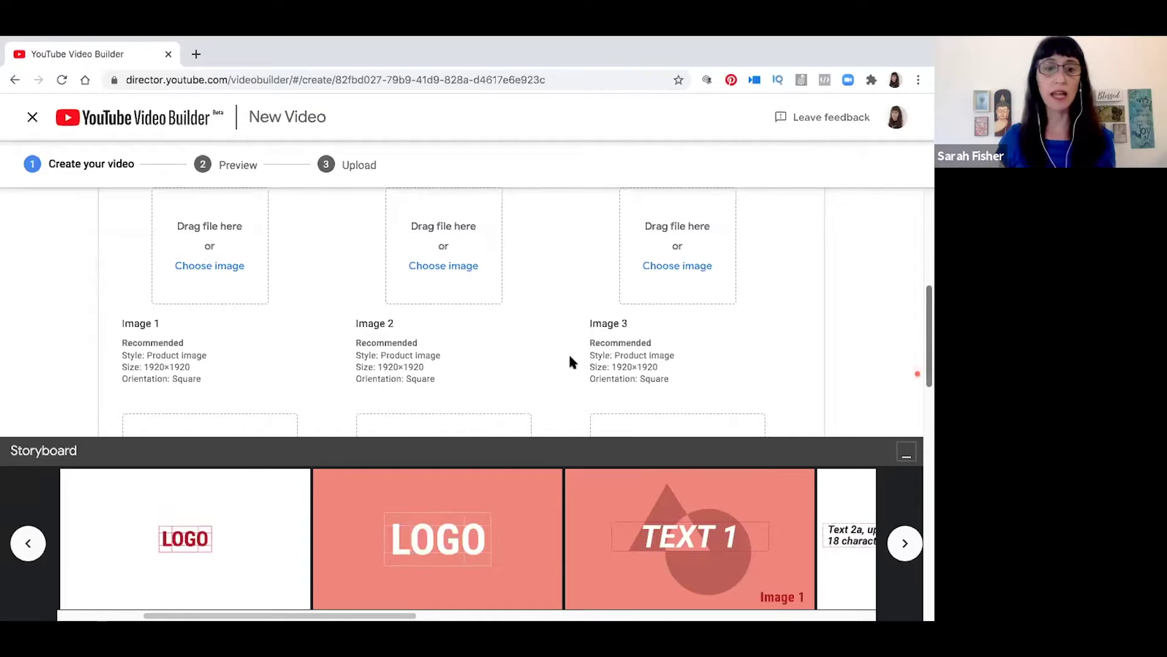
pyautogui.scroll(1, 568, 352)
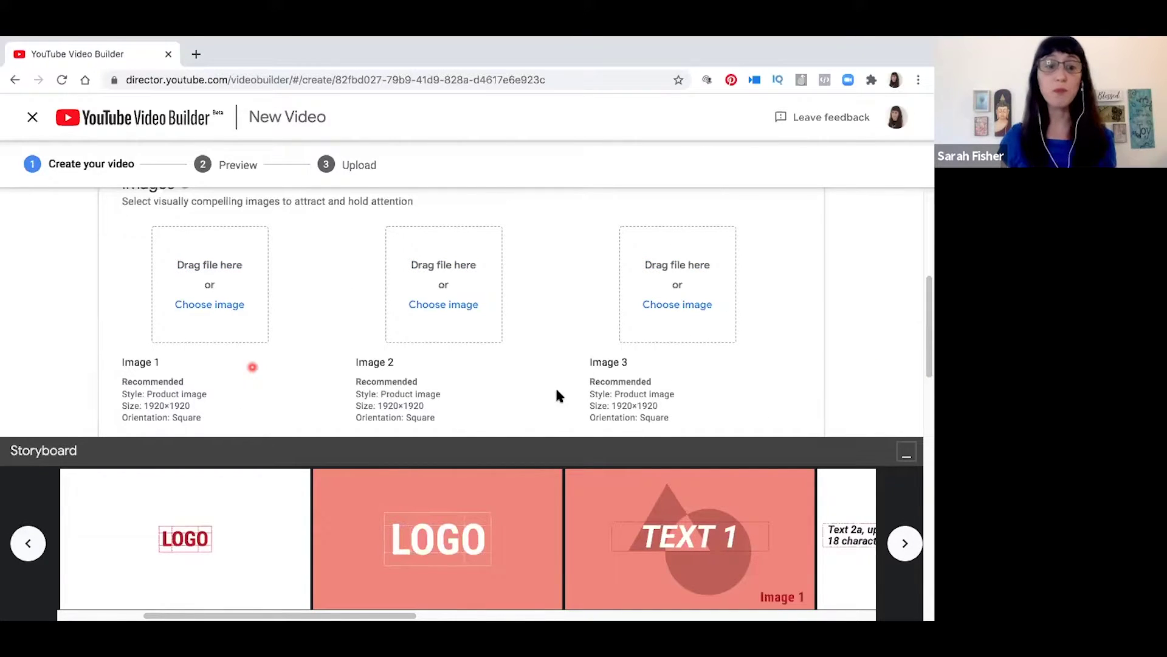
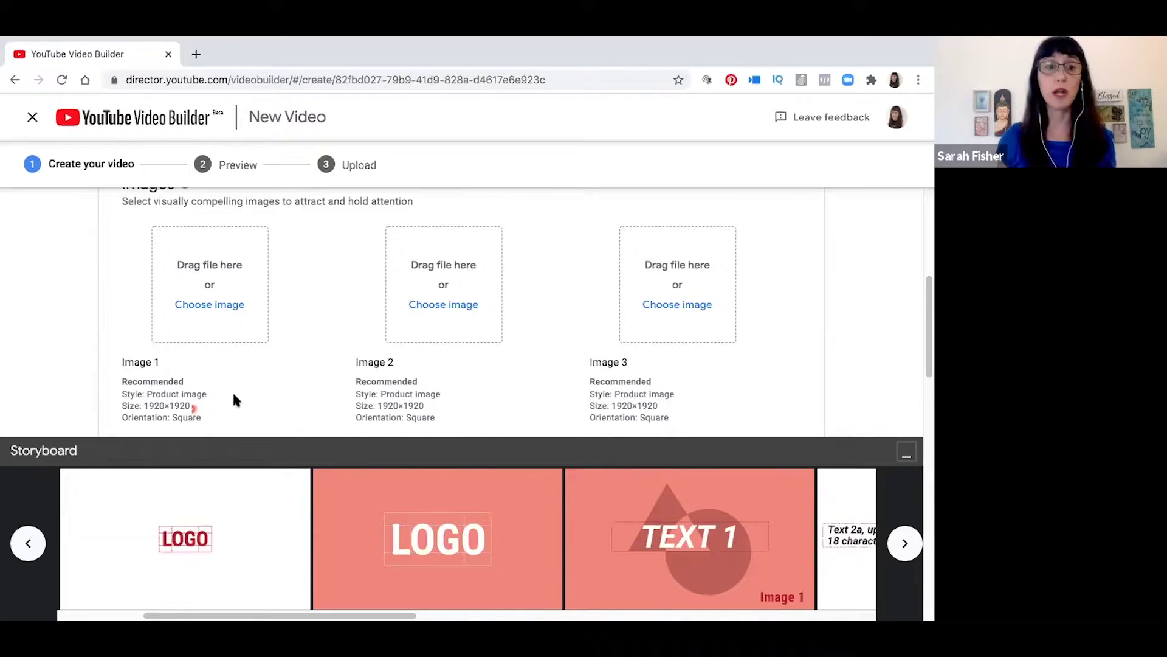
# - Load Pet Food 1 from the Pet Food Products folder as Image 1
pyautogui.click(219, 307)
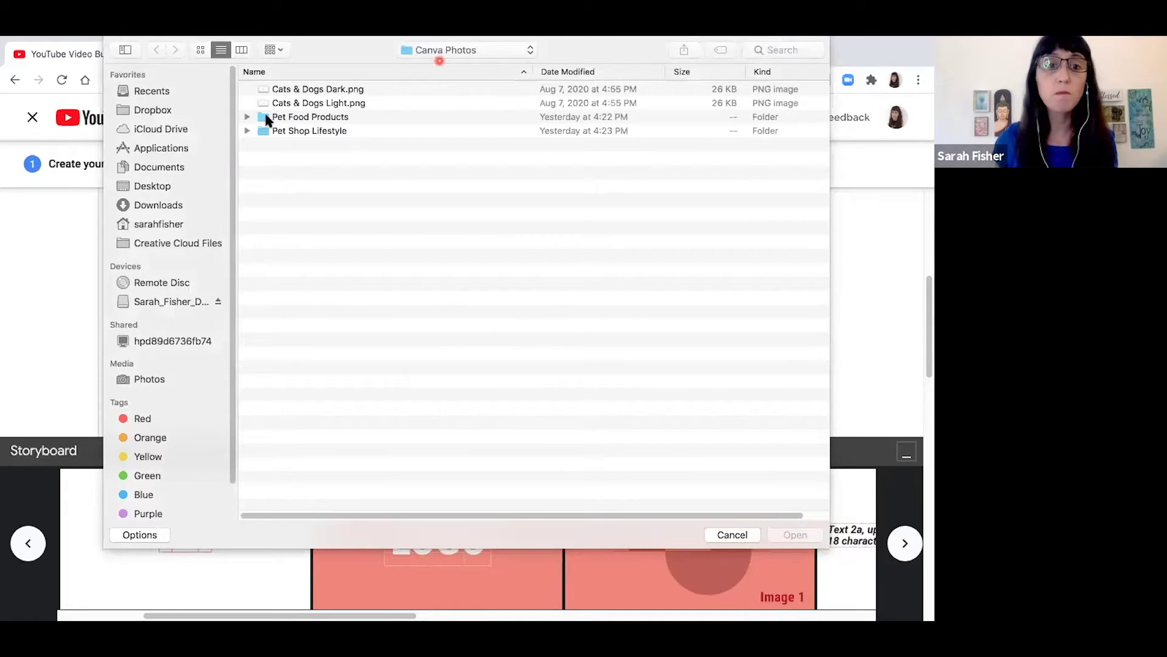
pyautogui.click(267, 119)
pyautogui.doubleClick(266, 120)
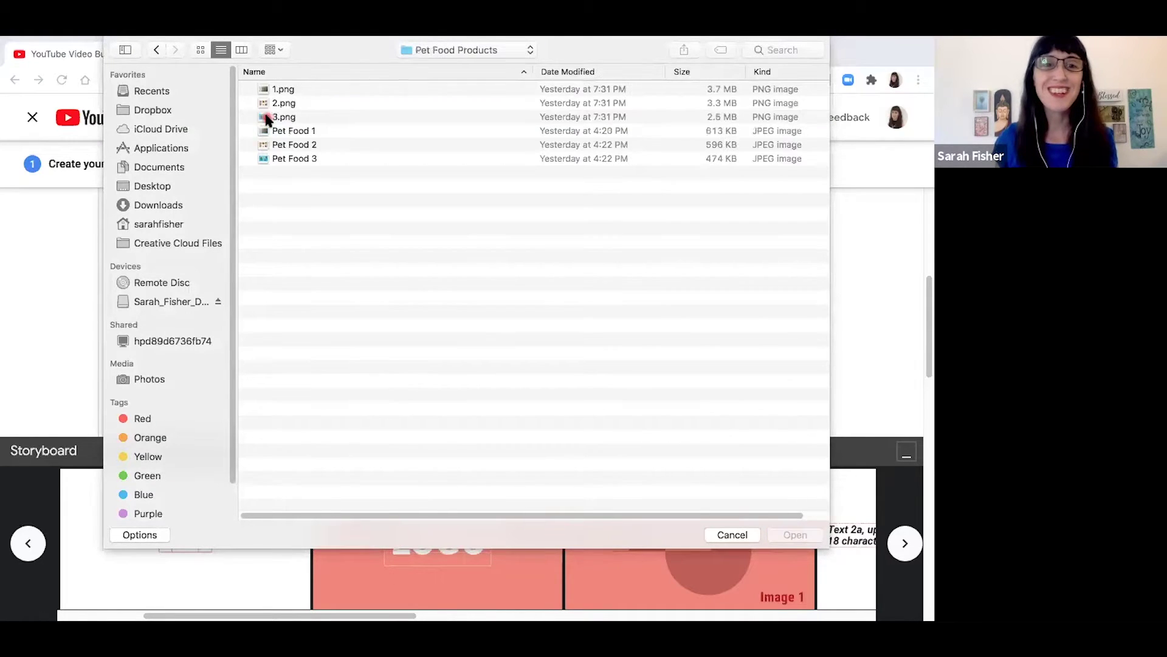
pyautogui.click(345, 133)
pyautogui.doubleClick(343, 135)
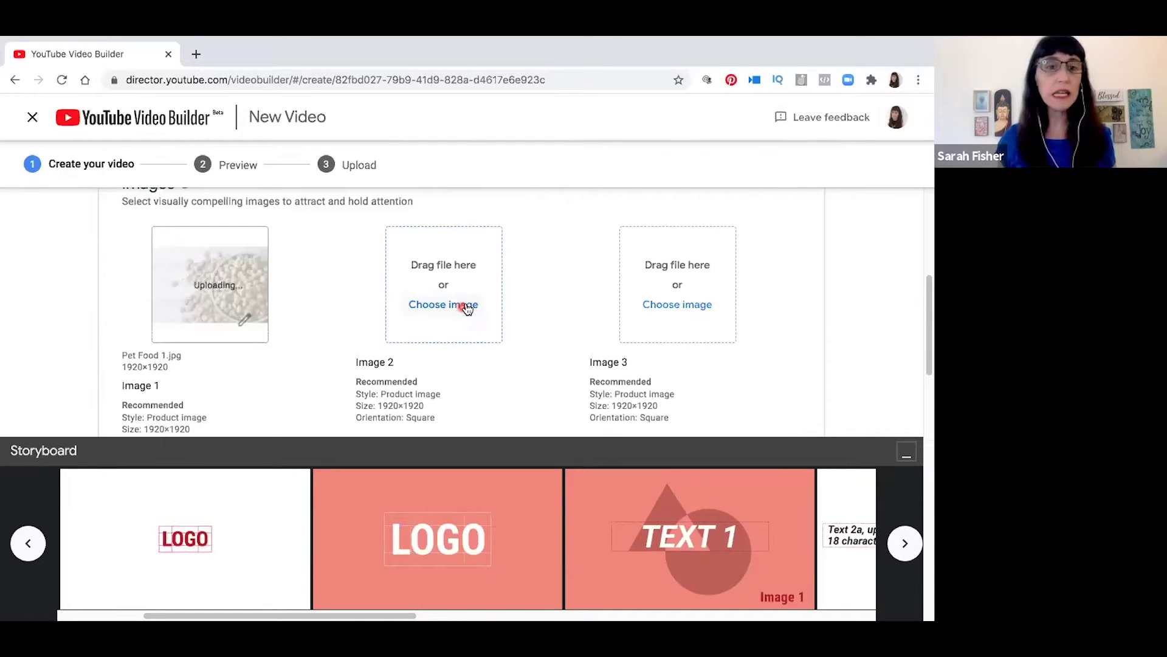
# - Load Pet Food 2 and Pet Food 3 as Images 2 and 3
pyautogui.click(466, 305)
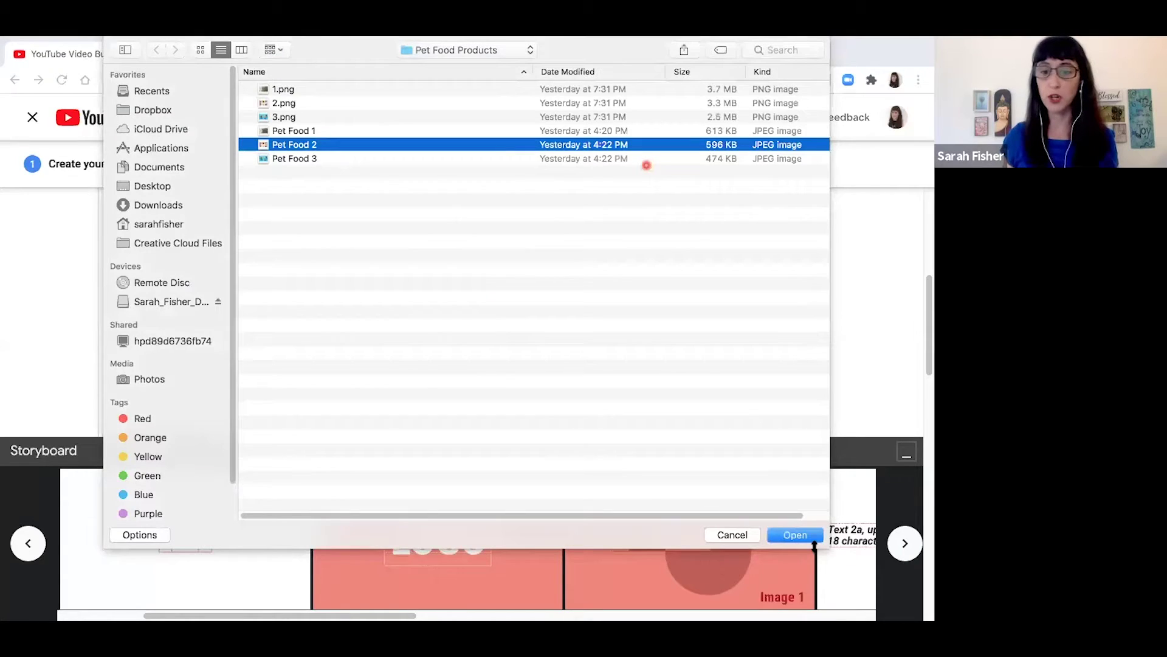
pyautogui.click(803, 535)
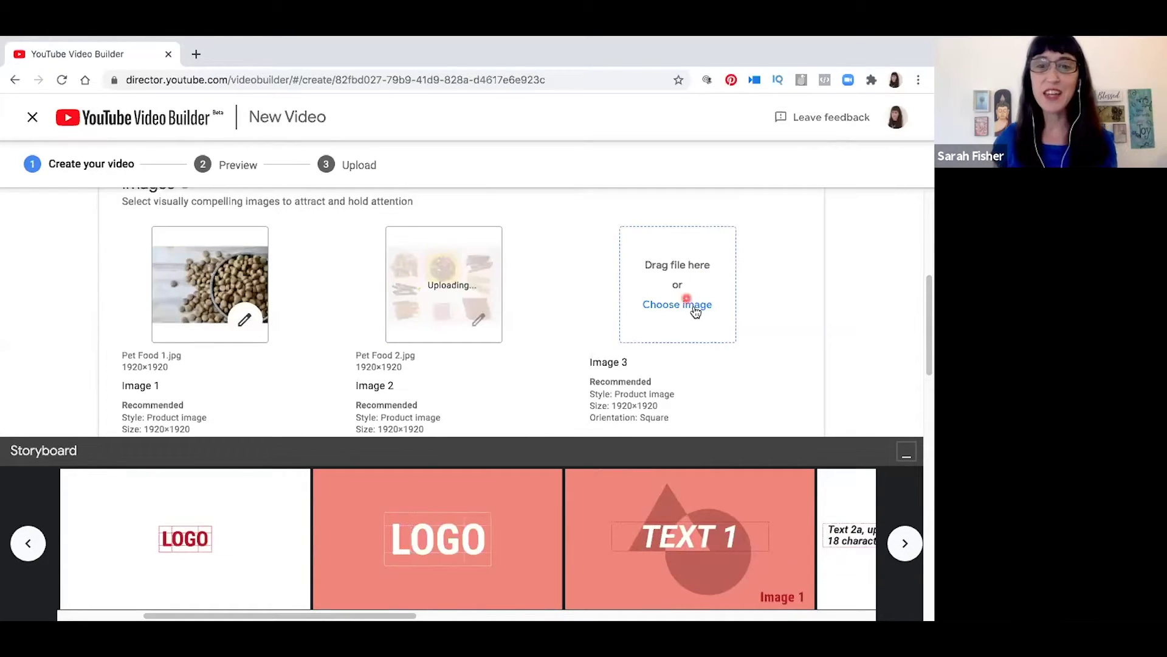
pyautogui.click(691, 305)
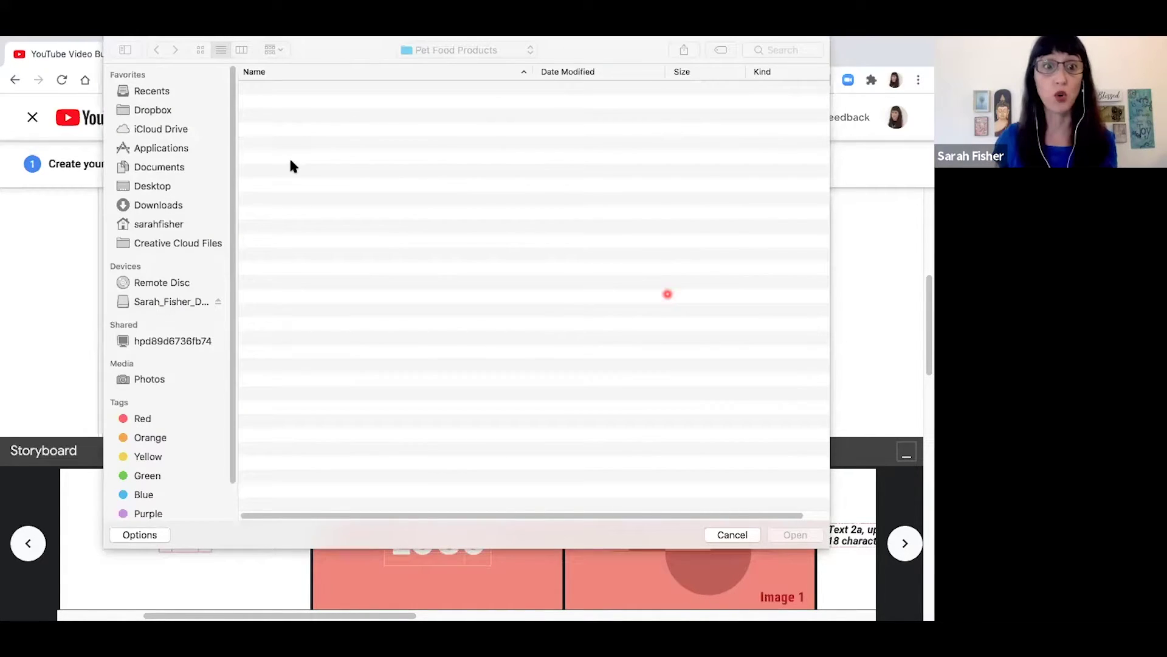
pyautogui.click(294, 158)
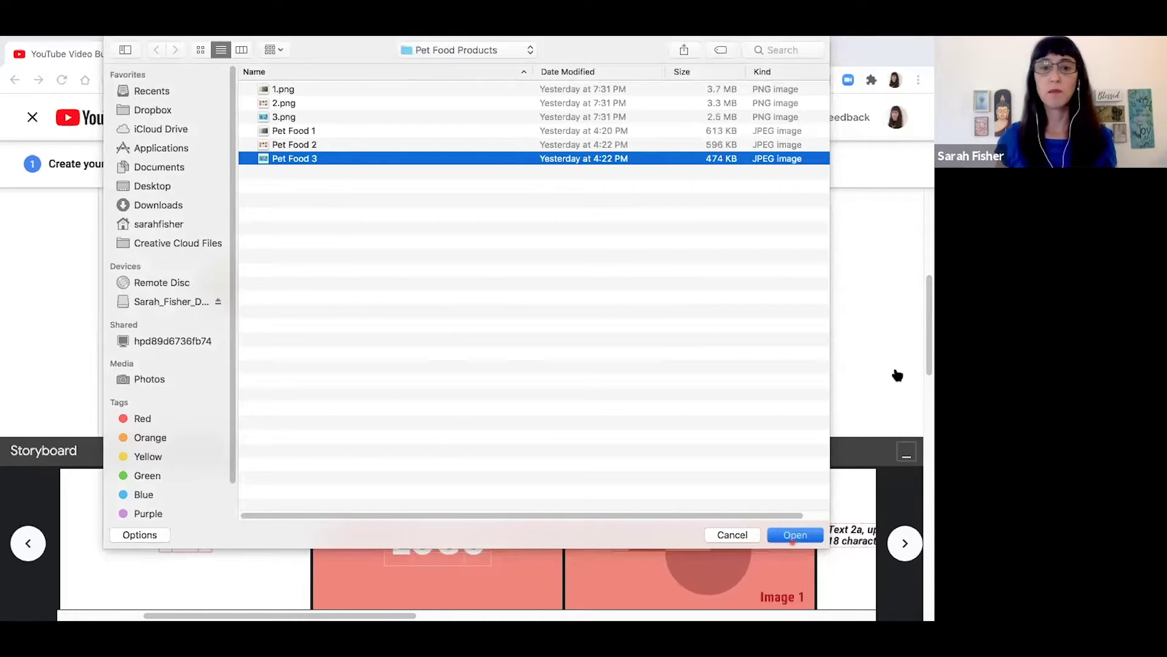
pyautogui.click(794, 534)
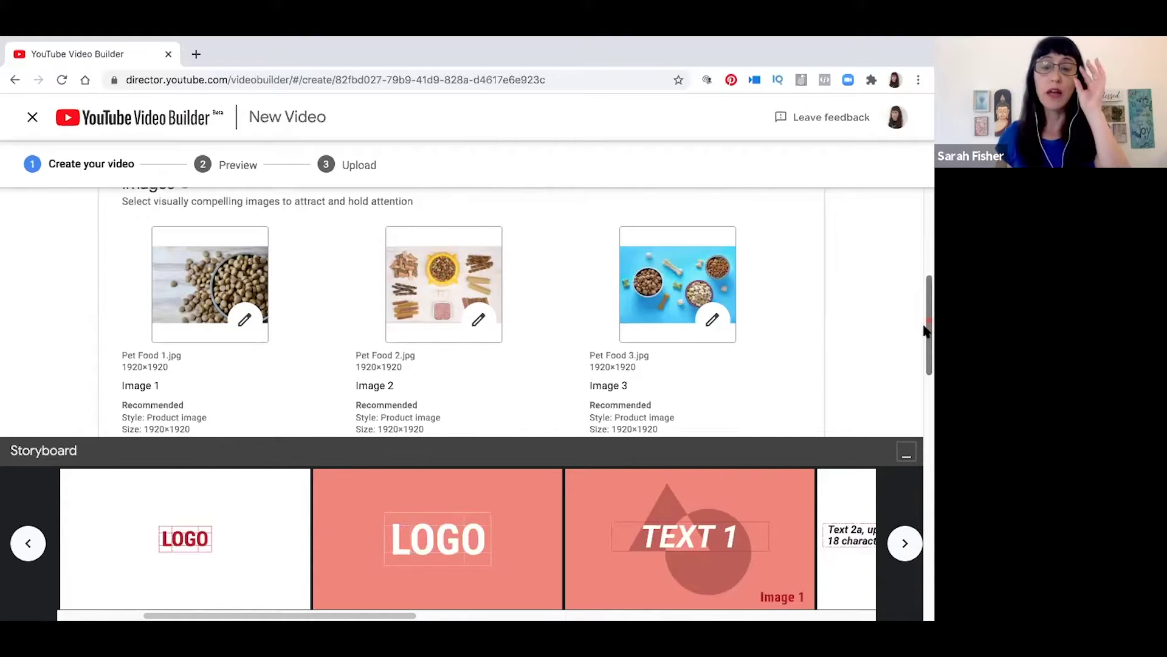
pyautogui.scroll(-1, 925, 330)
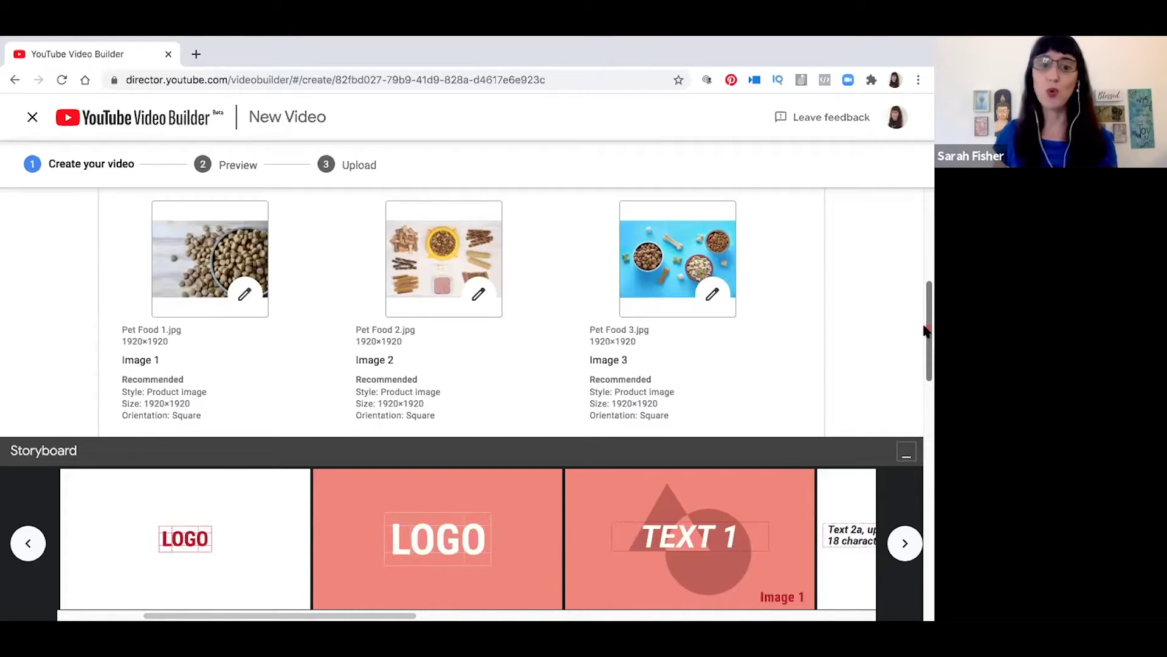
pyautogui.moveTo(924, 364); pyautogui.dragTo(923, 393)
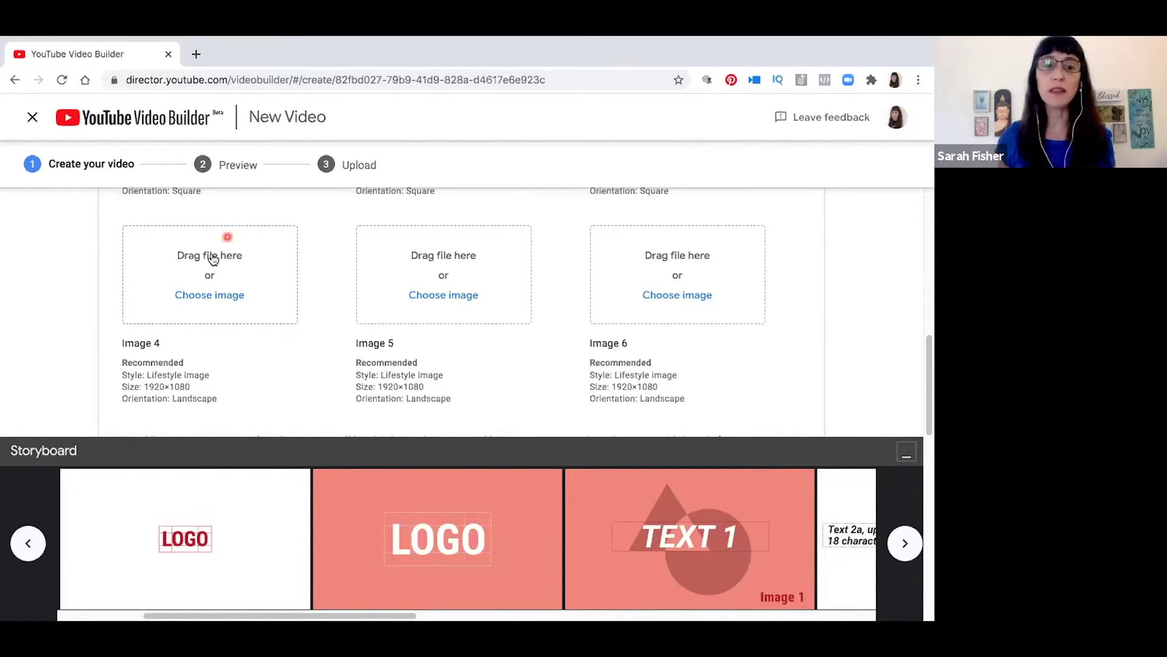
# - Load Pet Lifestyle 1 from Canva Photos > Pet Shop Lifestyle as Image 4
pyautogui.click(209, 294)
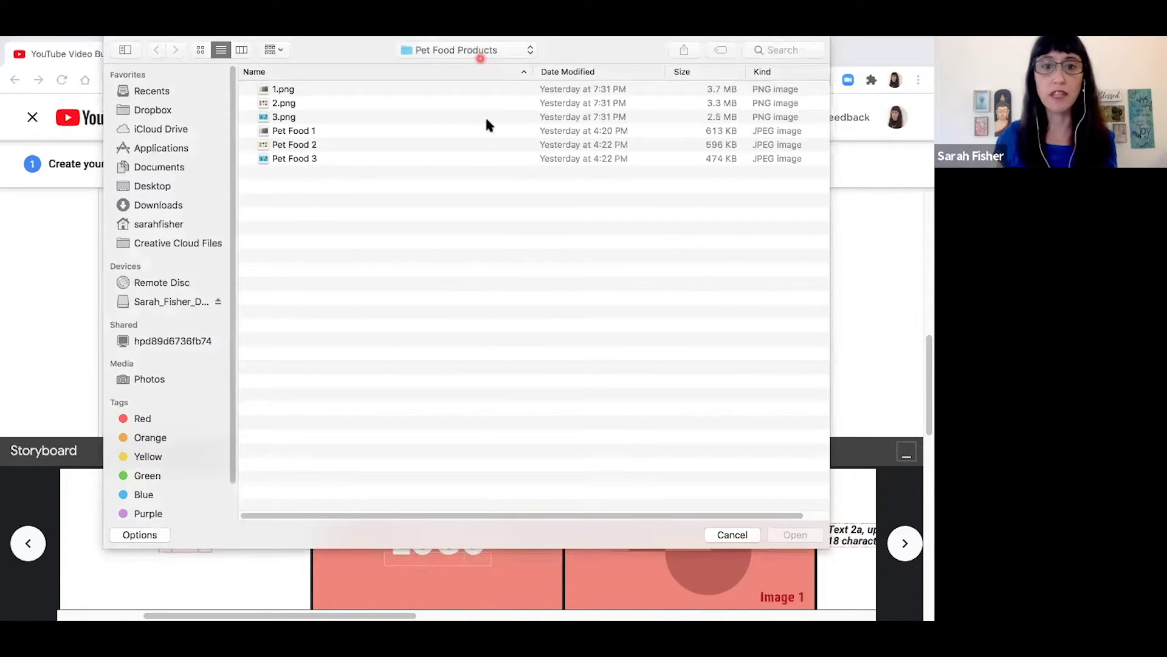
pyautogui.click(465, 49)
pyautogui.click(456, 66)
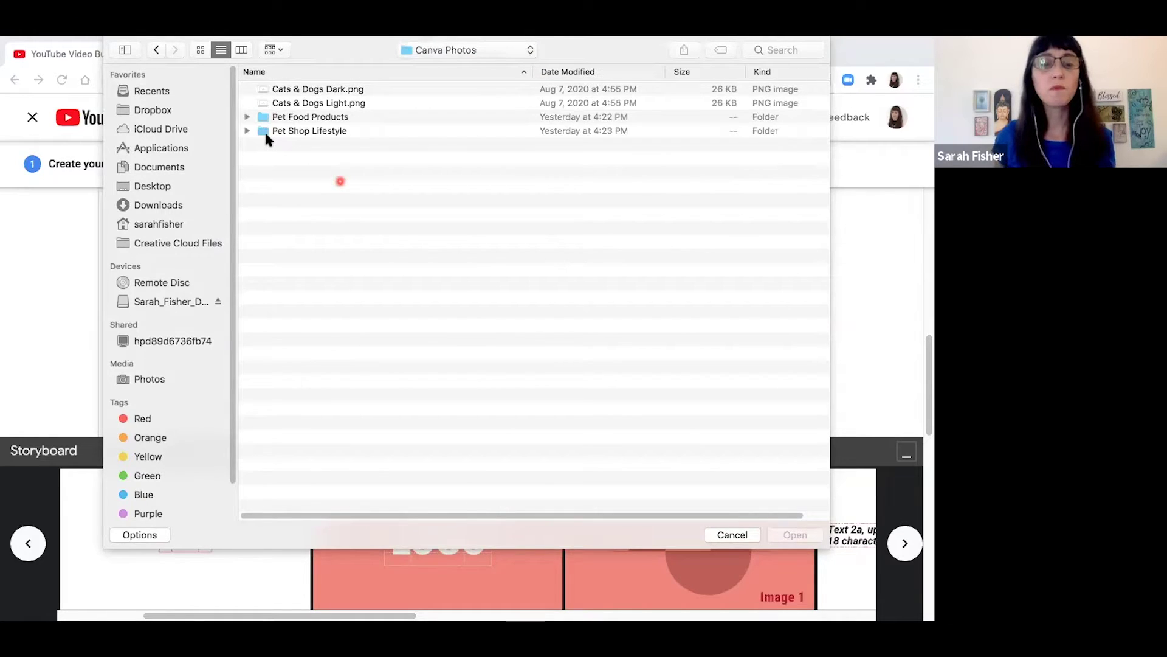
pyautogui.click(282, 130)
pyautogui.doubleClick(291, 133)
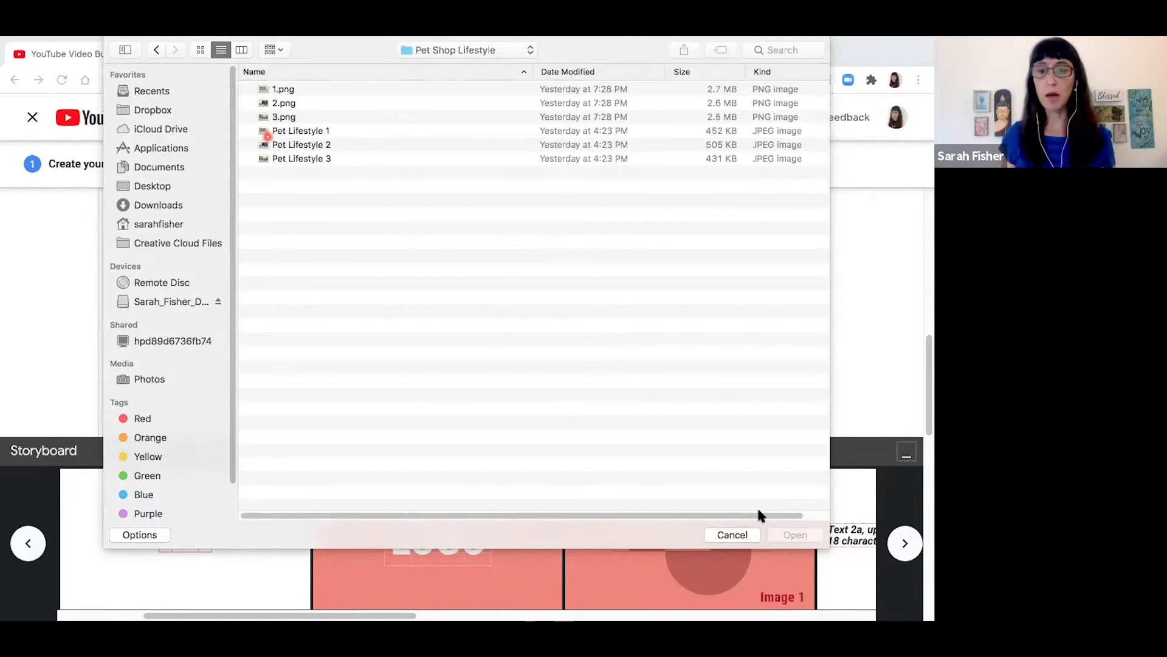
pyautogui.doubleClick(302, 131)
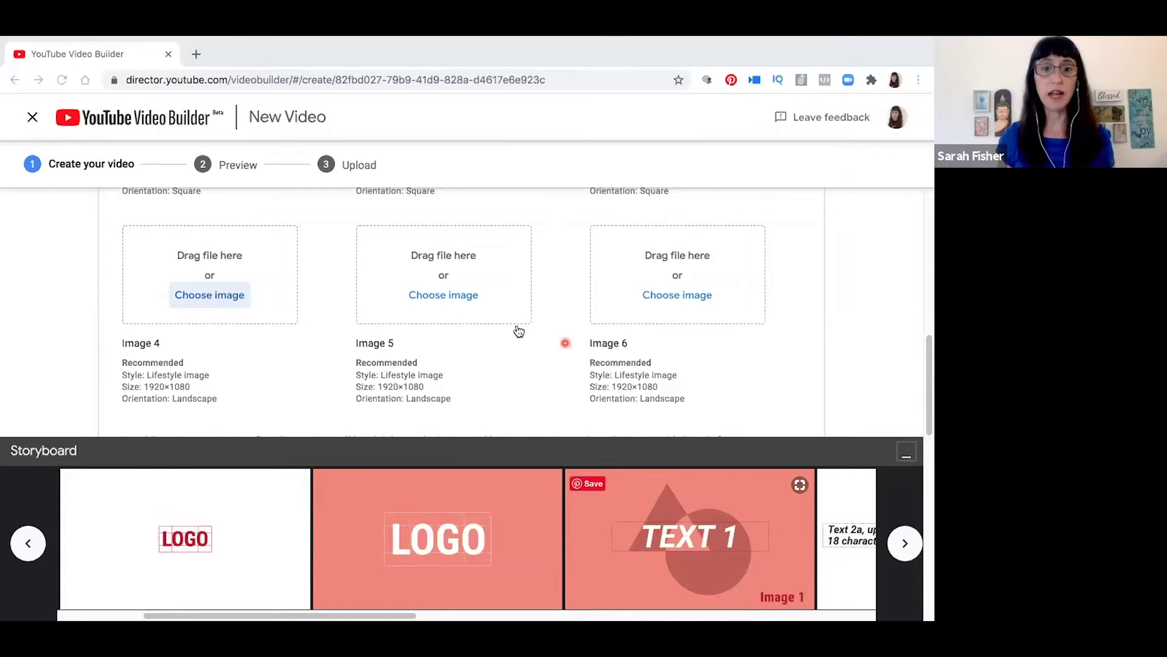
# - Load Pet Lifestyle 2 and Pet Lifestyle 3 as Images 5 and 6
pyautogui.click(443, 294)
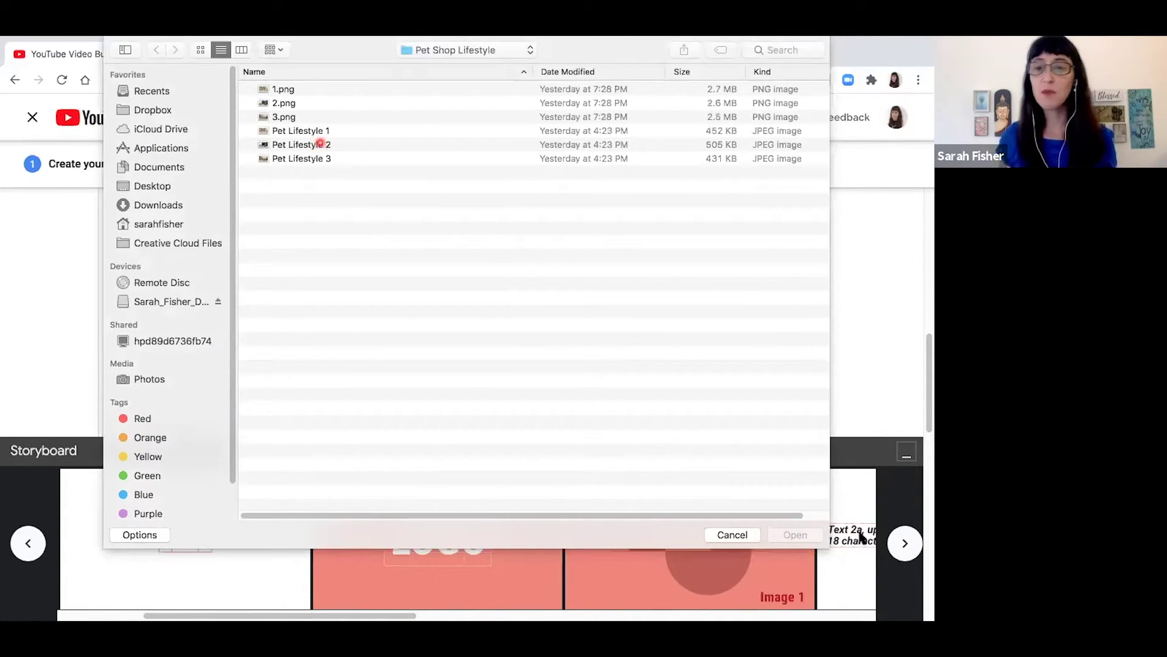
pyautogui.click(301, 145)
pyautogui.click(806, 539)
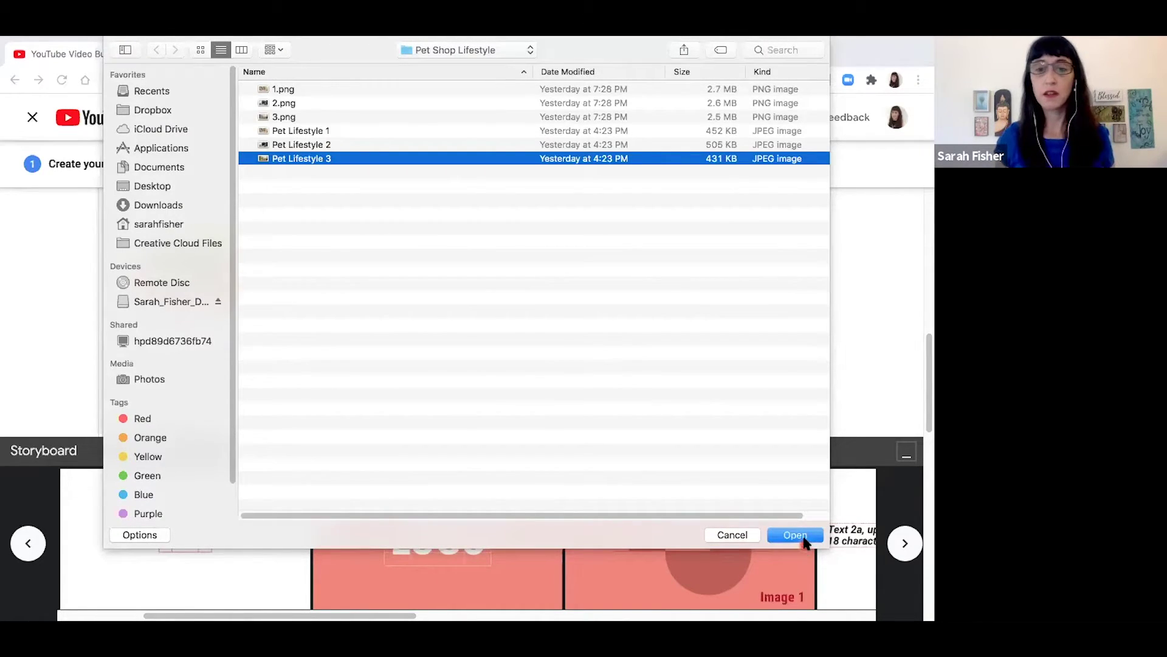
pyautogui.click(795, 535)
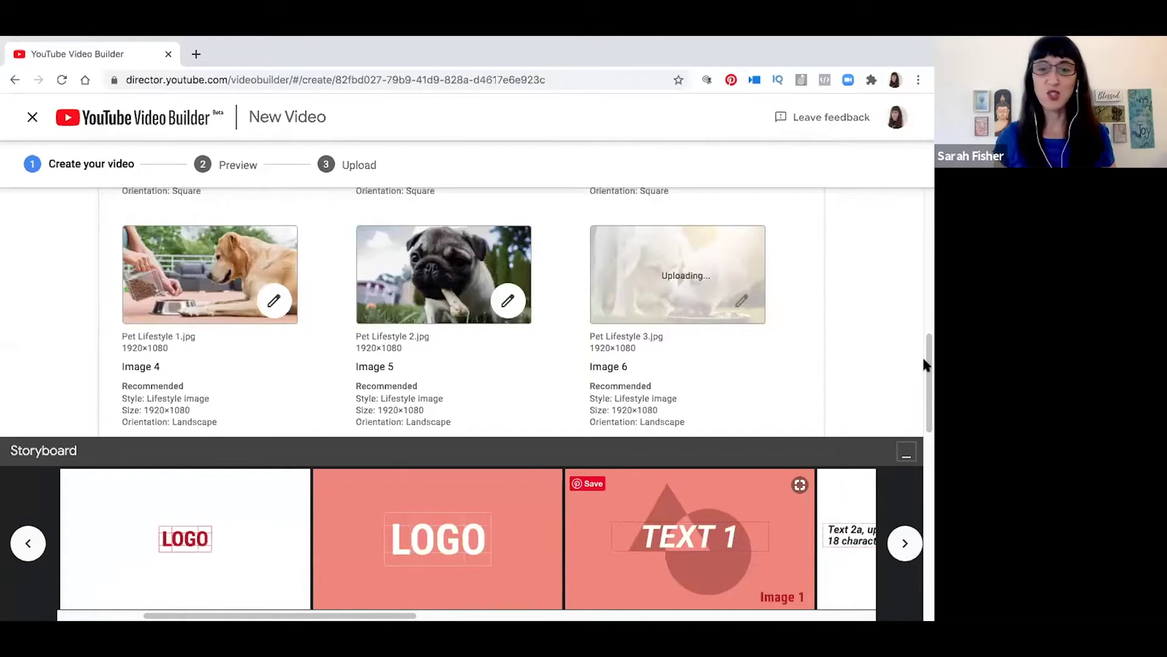
pyautogui.moveTo(925, 363); pyautogui.dragTo(919, 427)
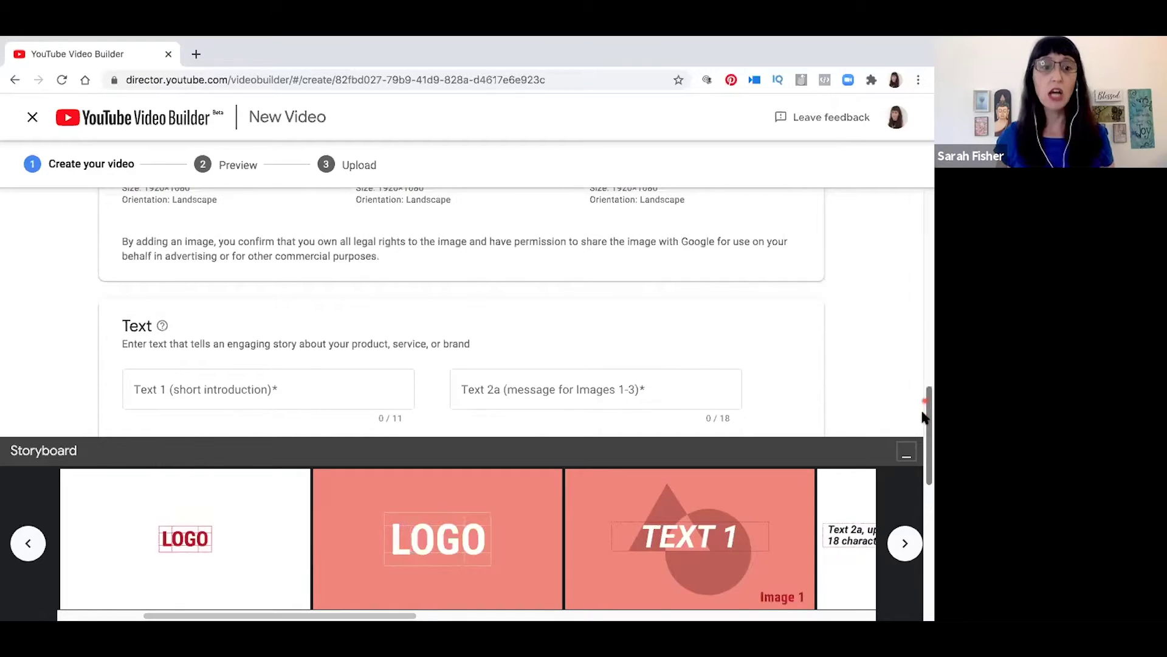
pyautogui.scroll(-1, 919, 427)
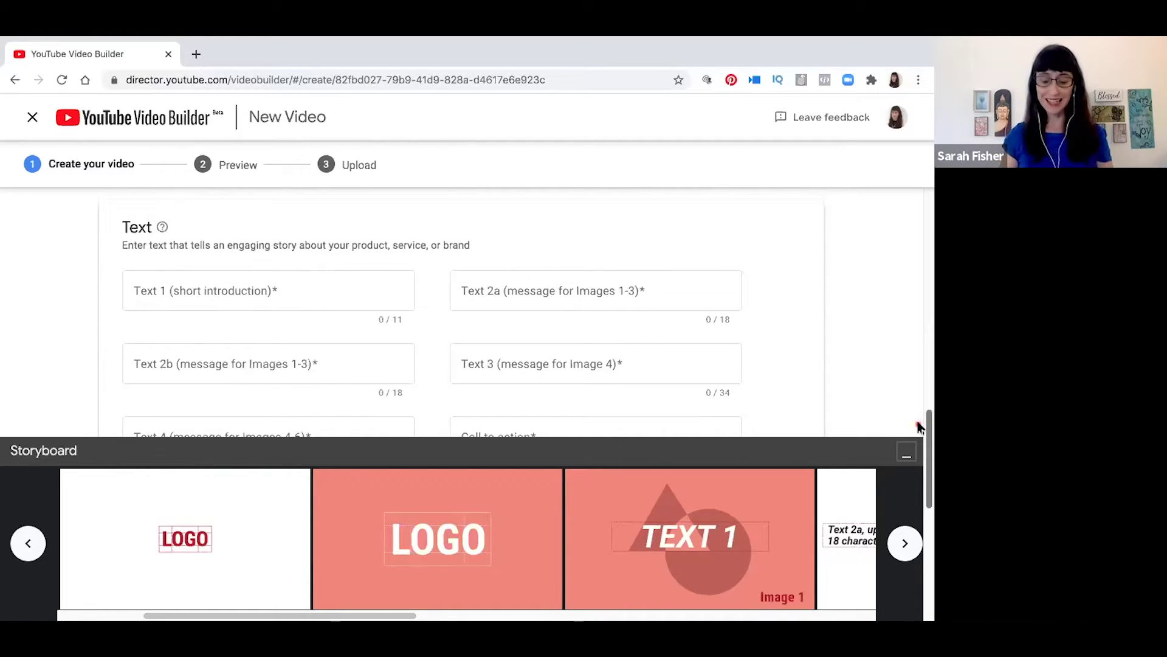
# - Enter 'All Natural' as the Text 1 introduction and preview the storyboard scenes
pyautogui.click(254, 302)
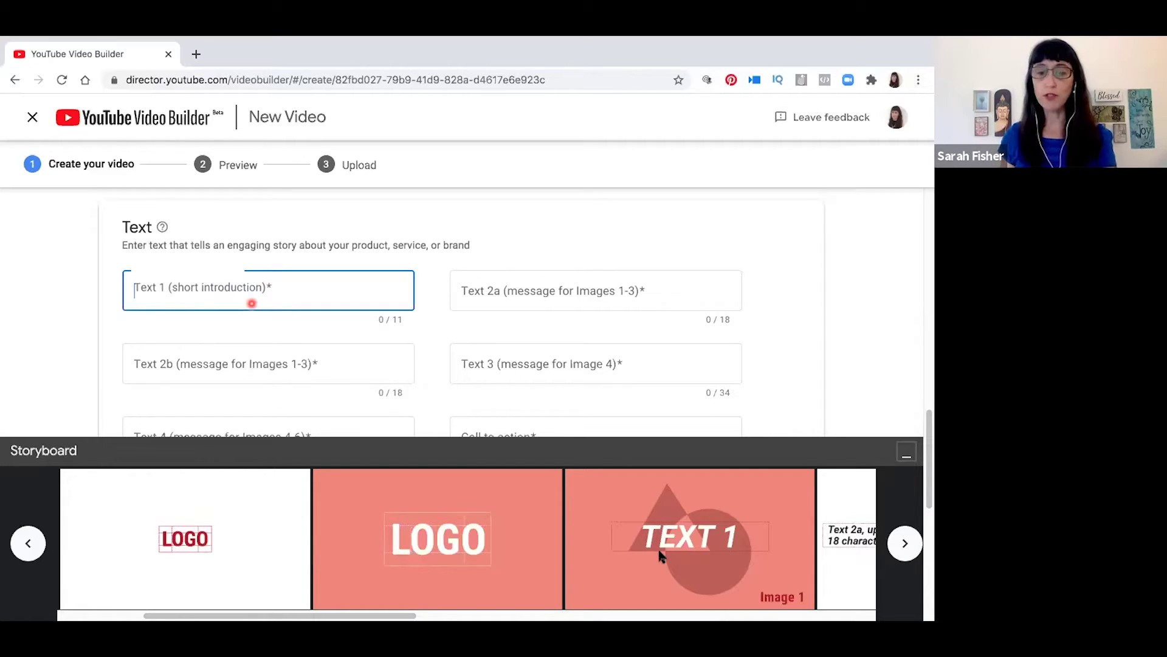
pyautogui.click(314, 267)
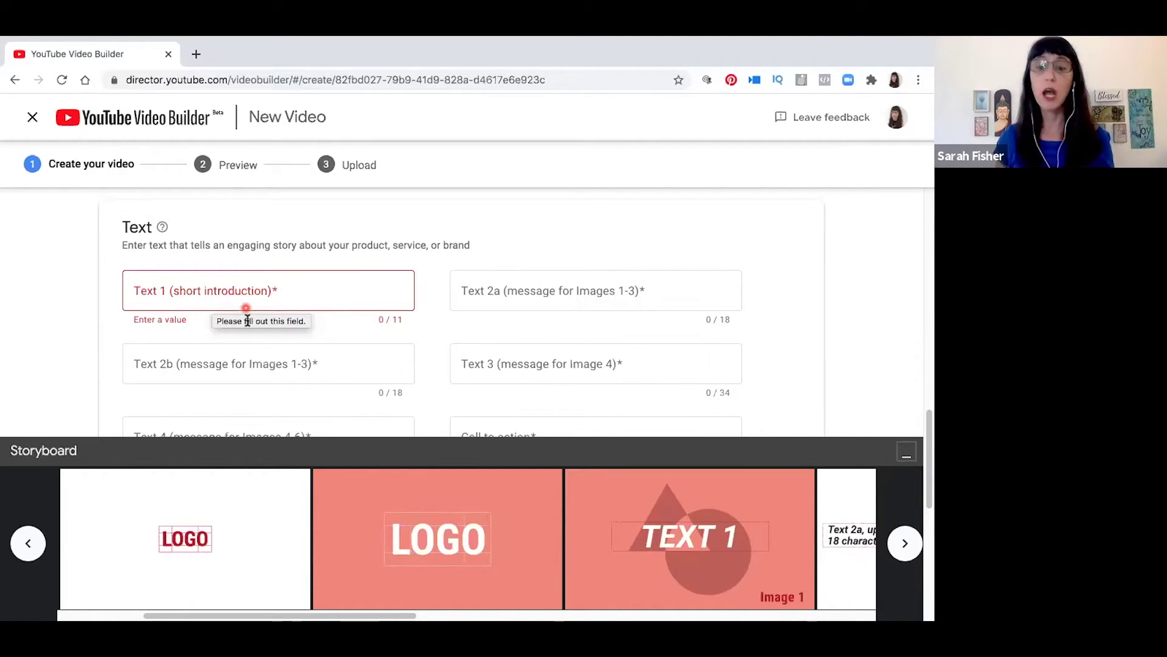
pyautogui.click(29, 545)
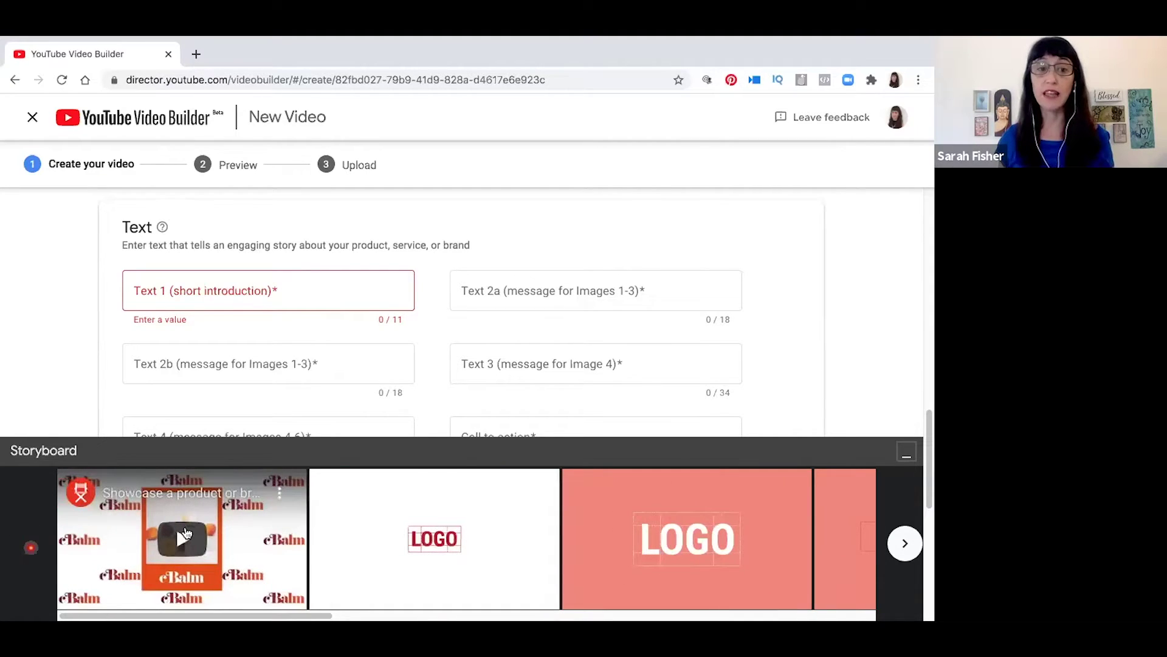
pyautogui.click(905, 546)
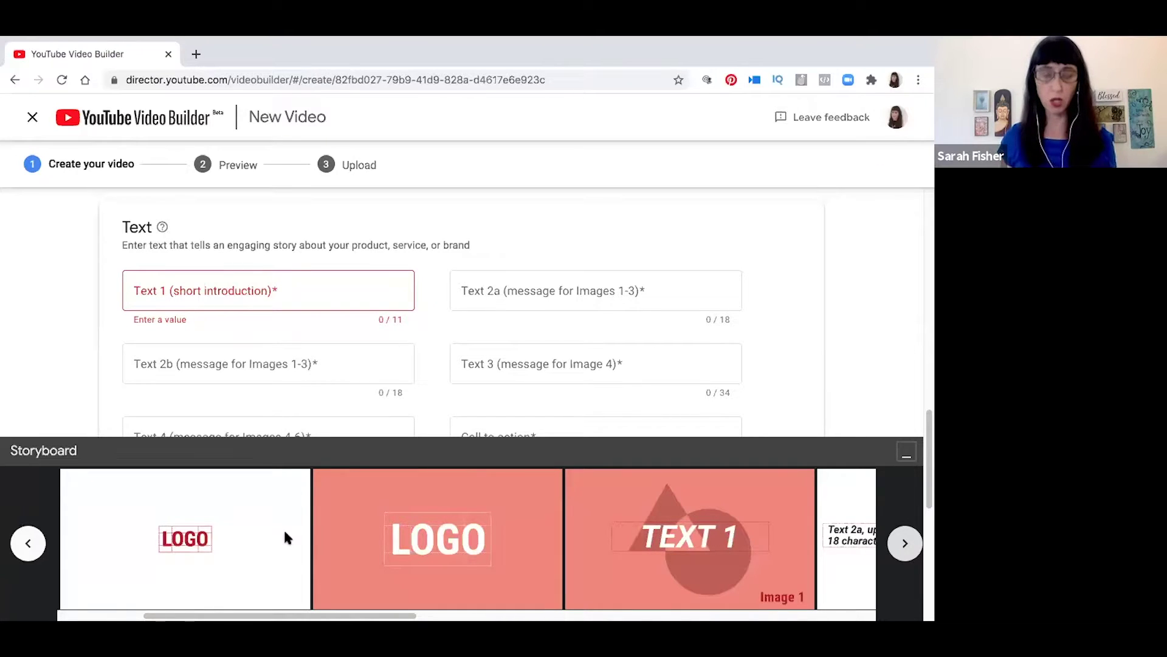
pyautogui.click(293, 291)
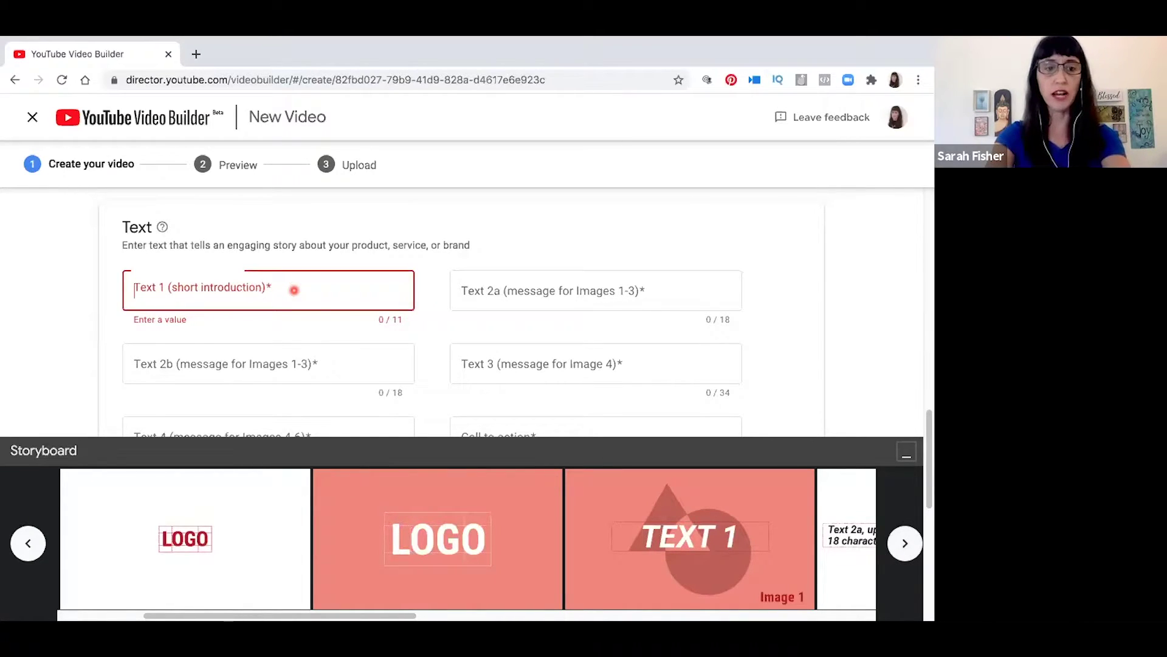
pyautogui.write('All Natural')
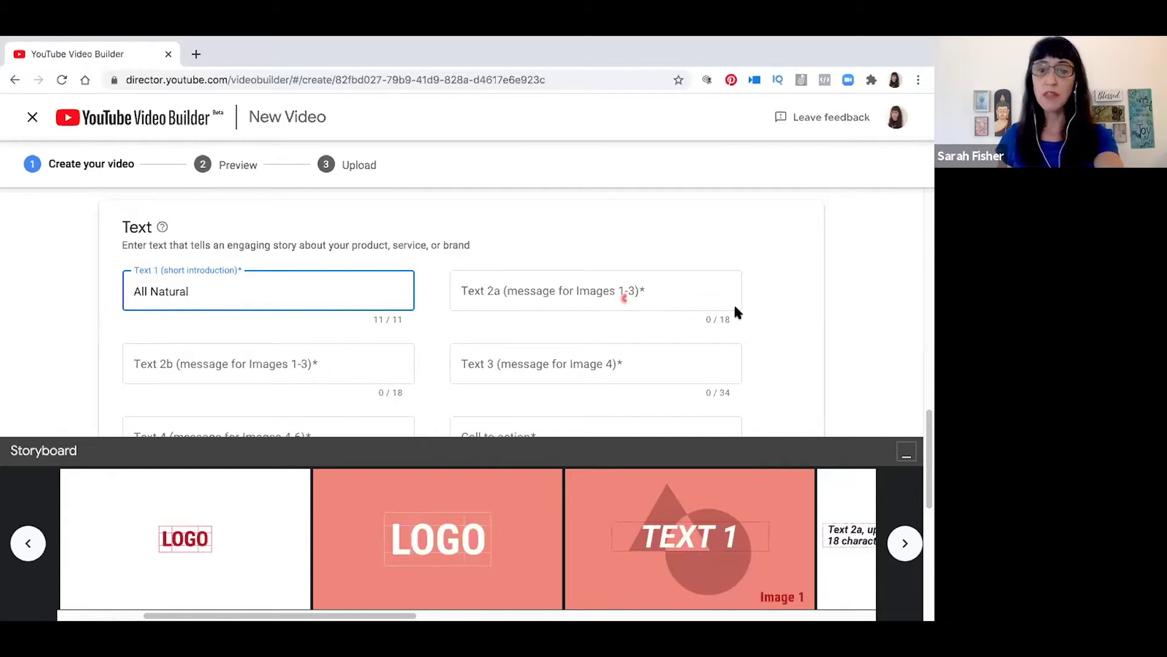
pyautogui.click(616, 544)
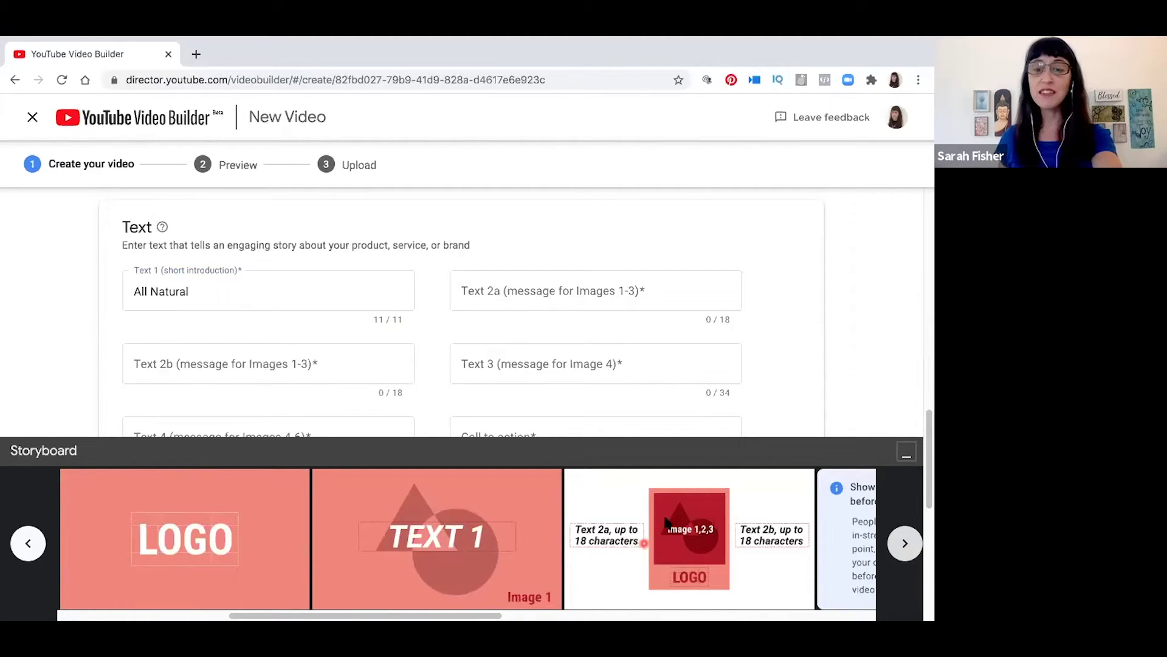
# - Enter 'Gourmet Dog Food' and '$19.99' as the messages for images 1–3
pyautogui.click(536, 292)
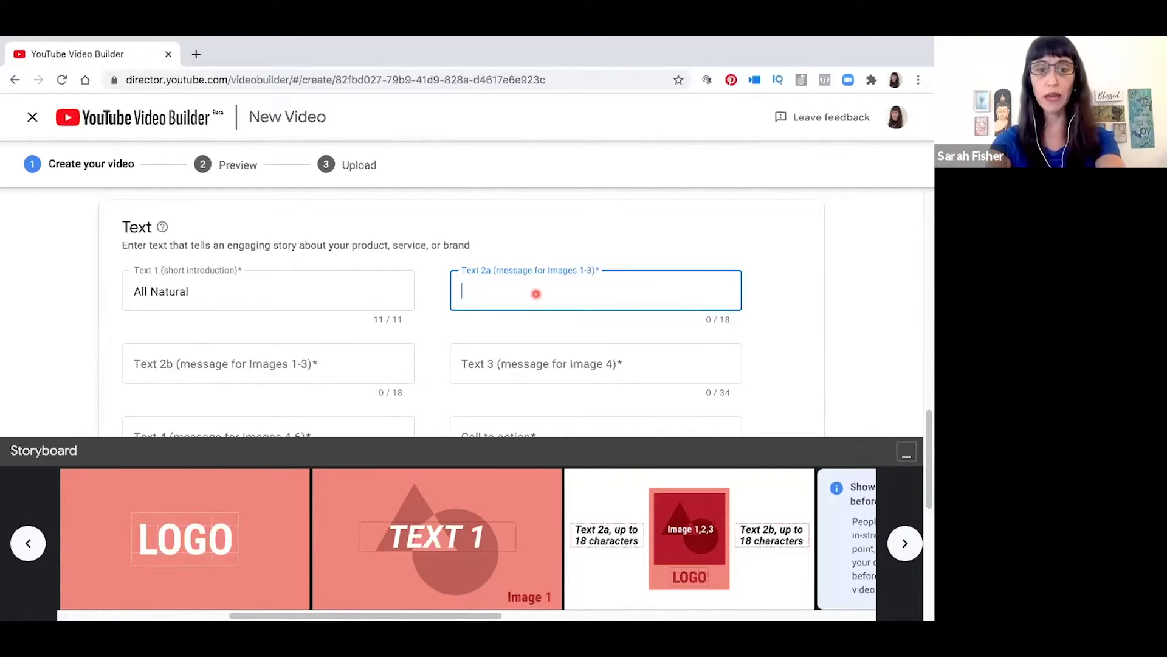
pyautogui.write('Gourmet Dog Fo')
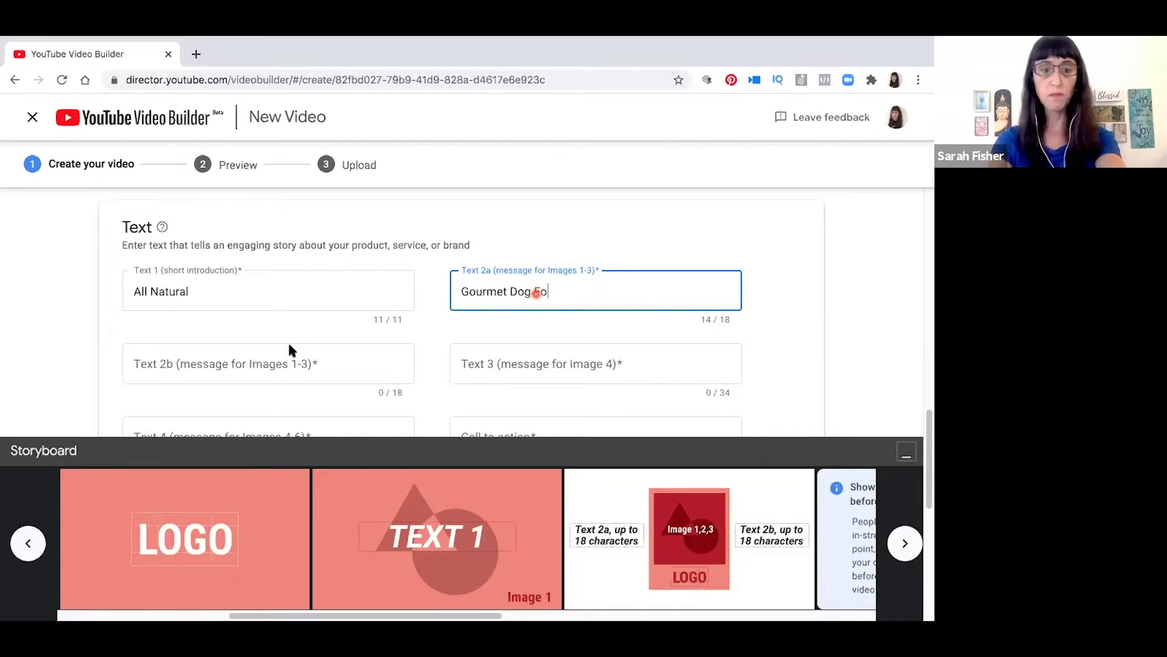
pyautogui.write('od')
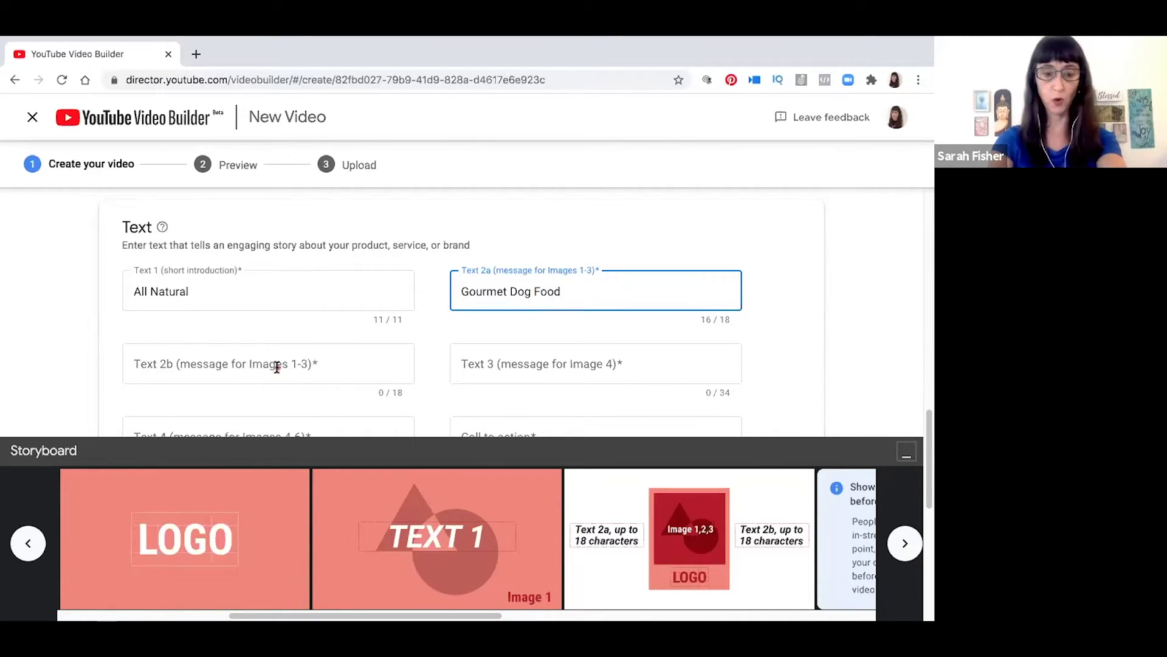
pyautogui.click(276, 366)
pyautogui.write('$1')
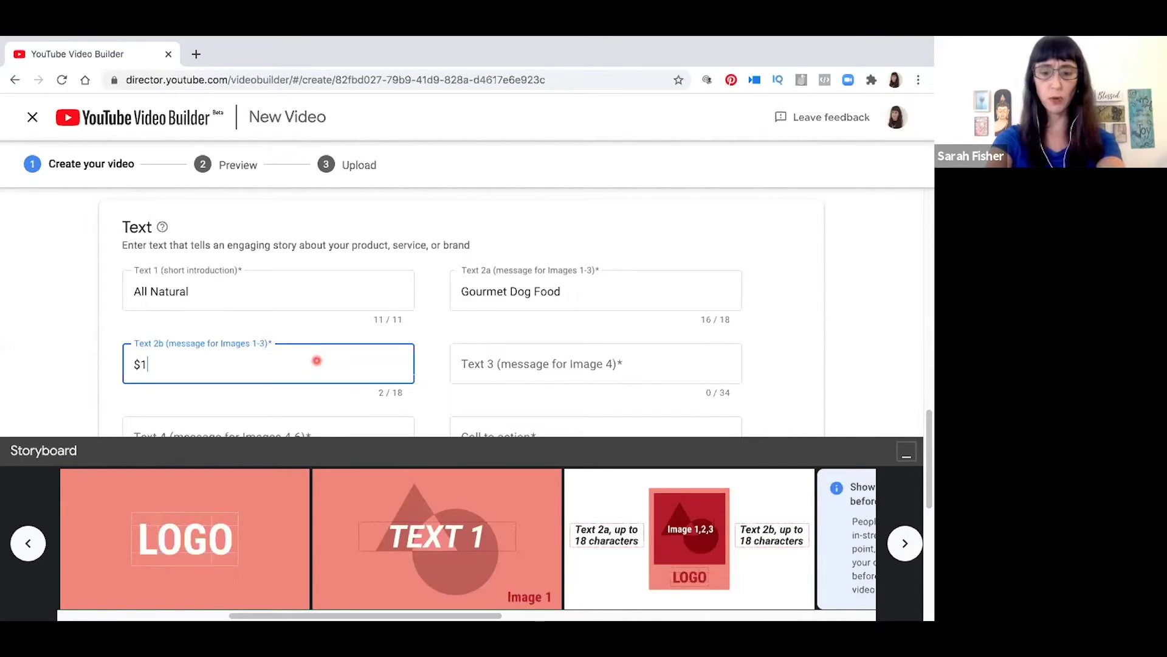
pyautogui.write('9.99')
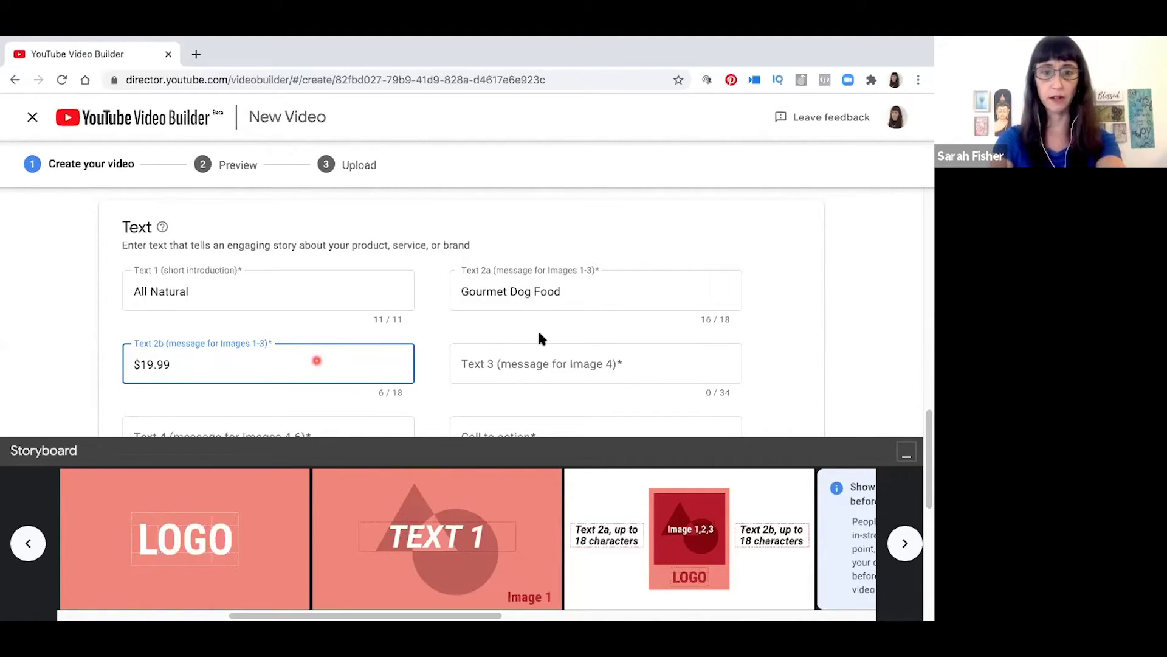
pyautogui.click(620, 367)
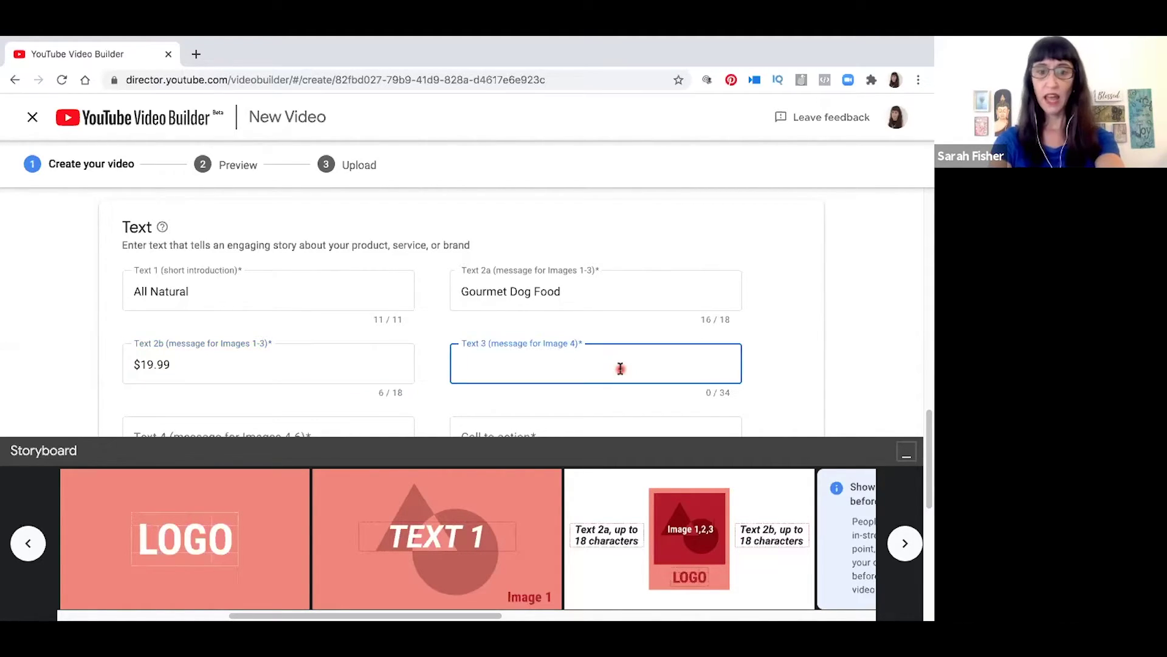
pyautogui.click(831, 369)
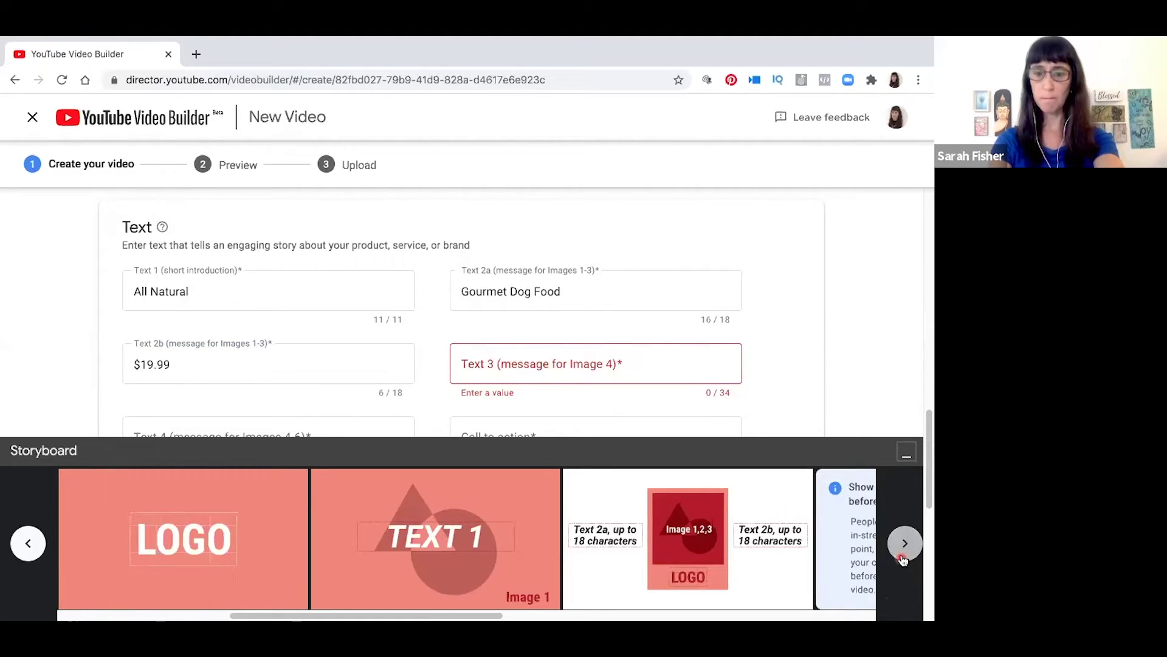
pyautogui.click(903, 558)
pyautogui.click(903, 558)
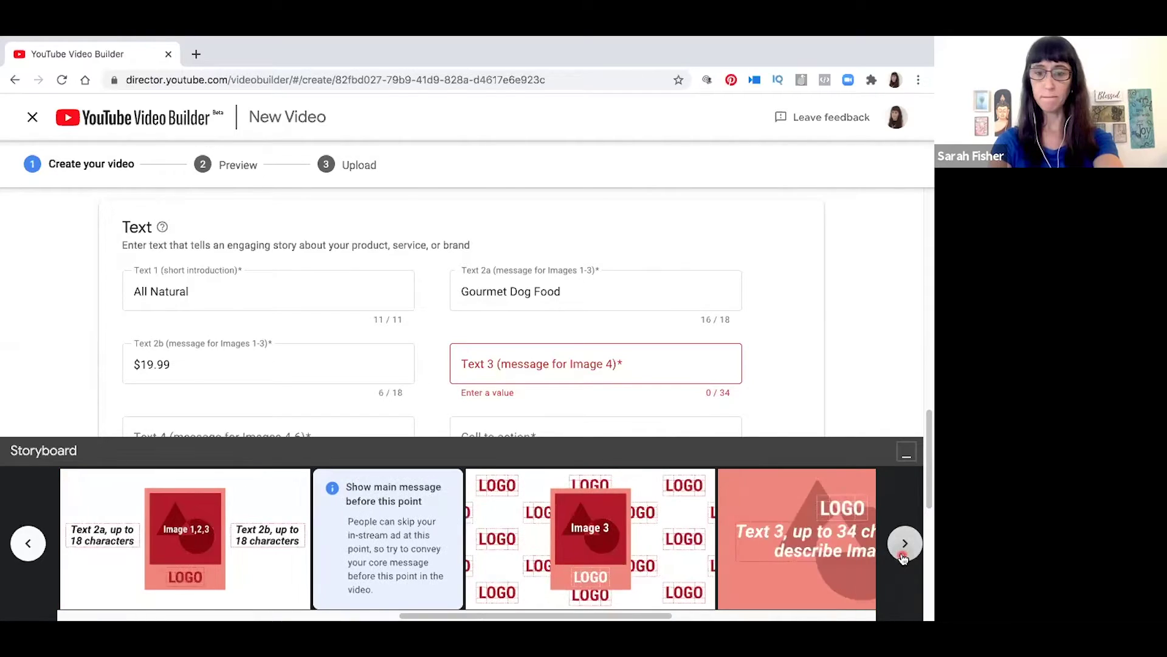
pyautogui.click(903, 559)
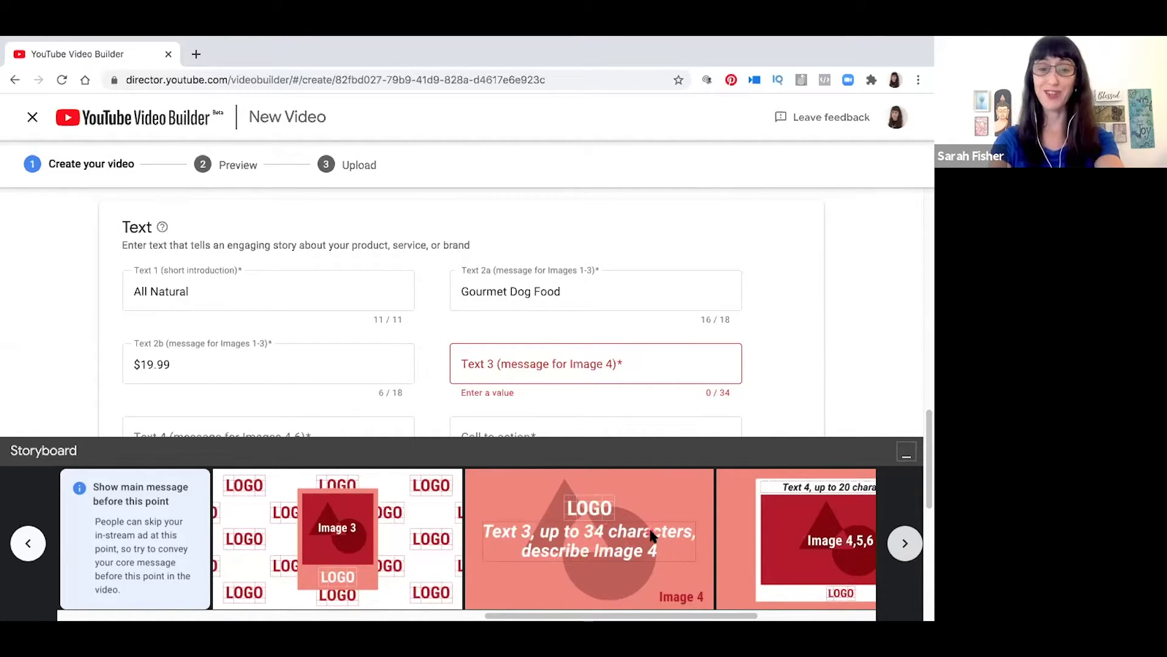
# - Add the messages 'Keep your dog healthy & strong', 'Best Value' and 'Order Online'
pyautogui.click(544, 364)
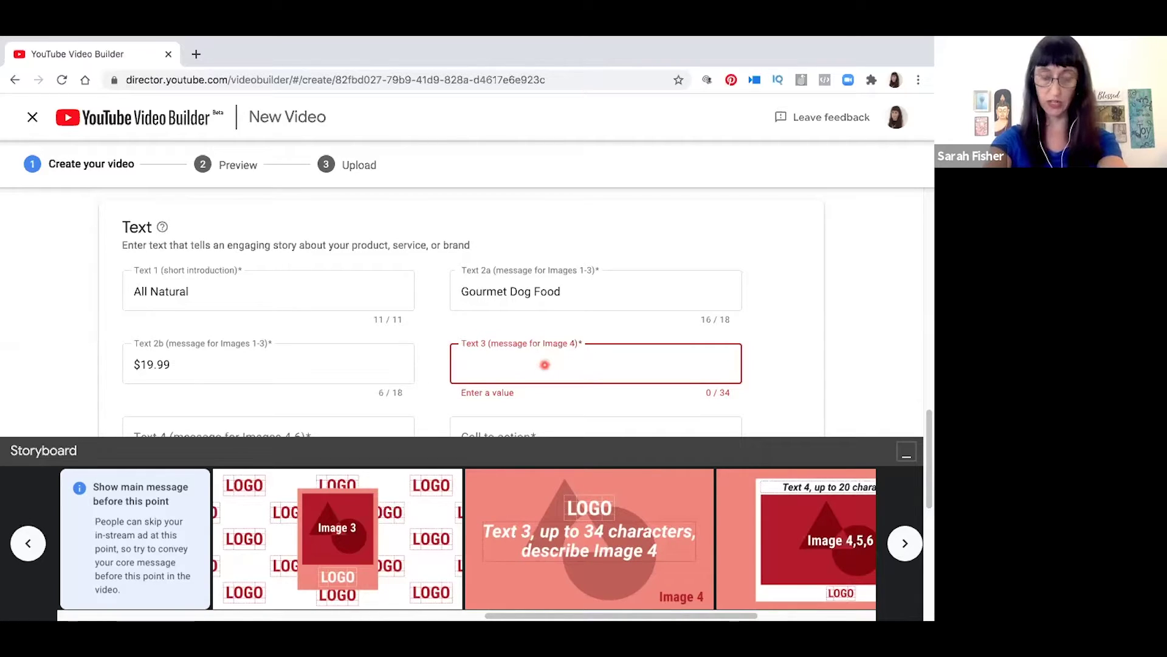
pyautogui.write('Keep your ')
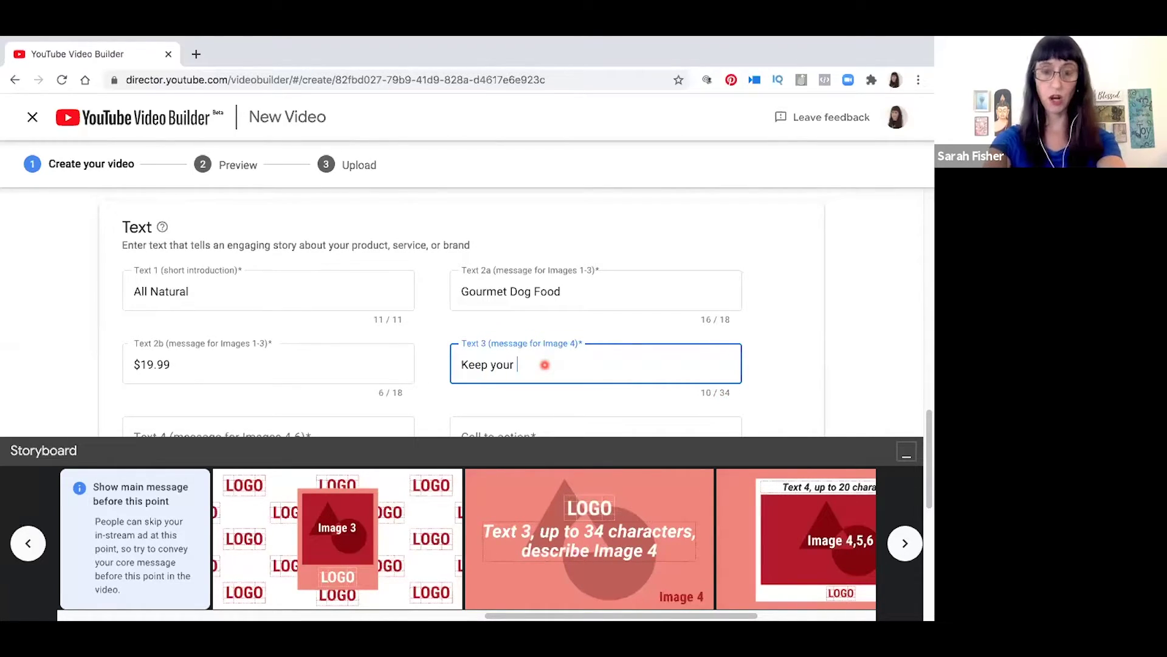
pyautogui.write('dog healthy ')
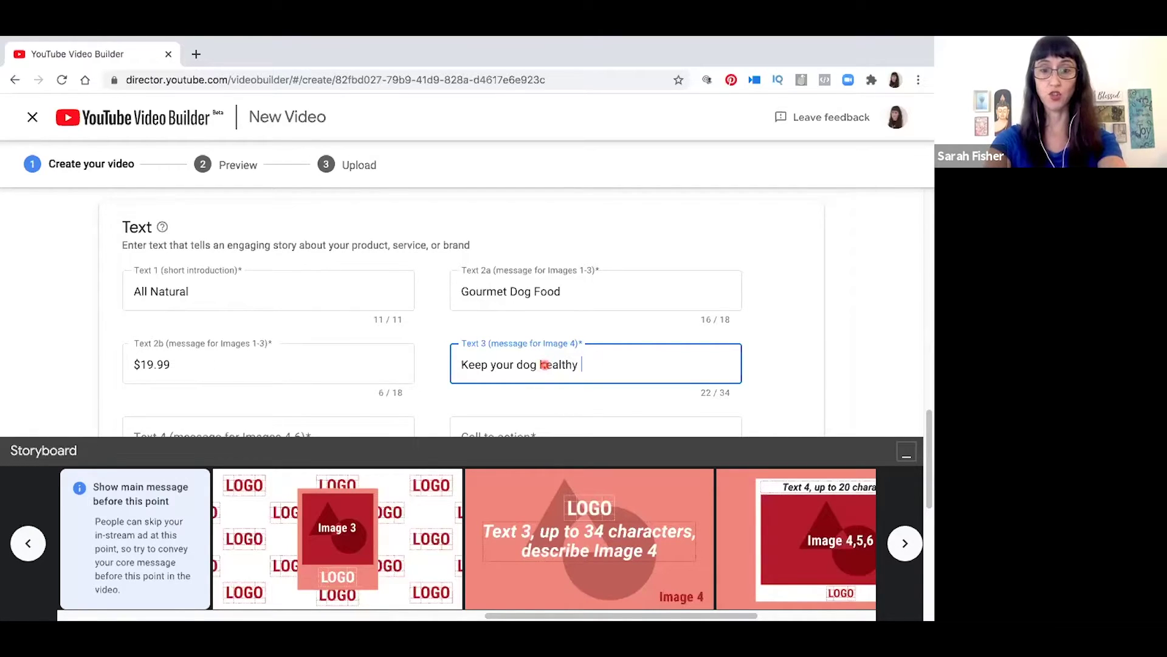
pyautogui.write('& strong')
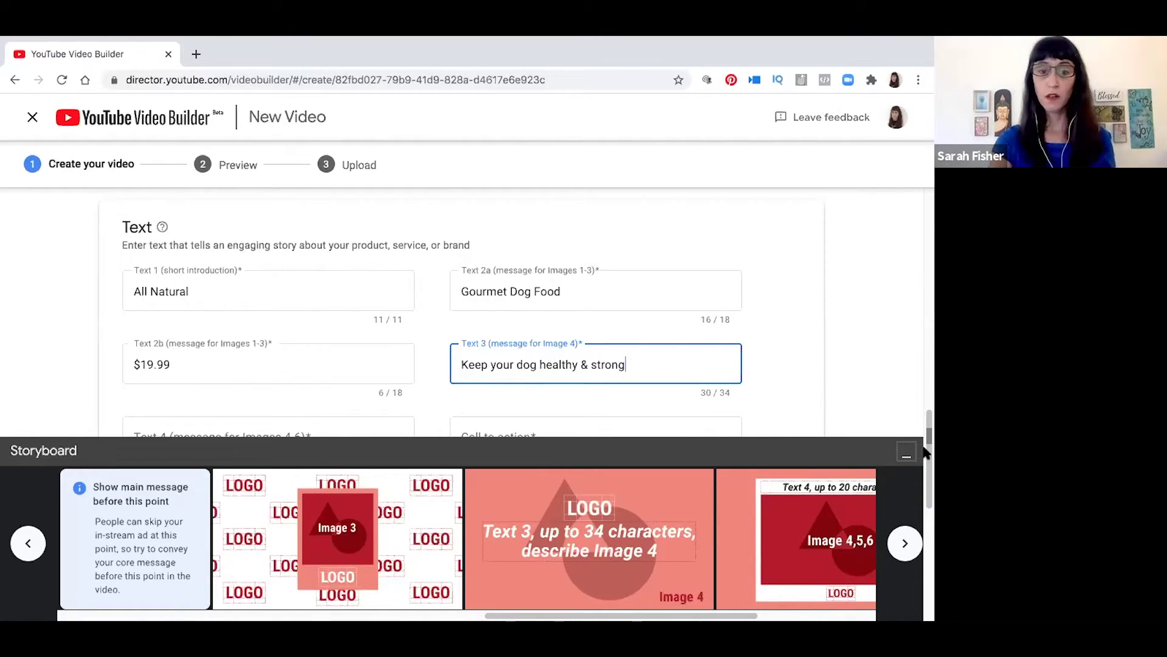
pyautogui.moveTo(926, 450); pyautogui.dragTo(927, 470)
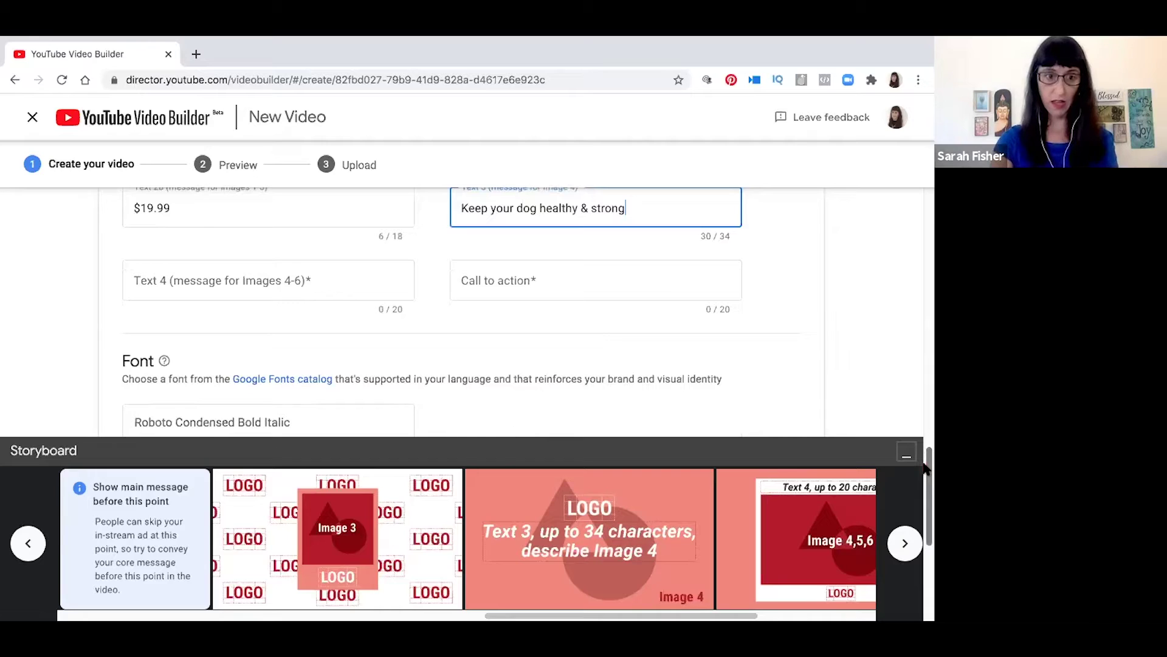
pyautogui.scroll(1, 349, 304)
pyautogui.click(343, 308)
pyautogui.write('Best Valu')
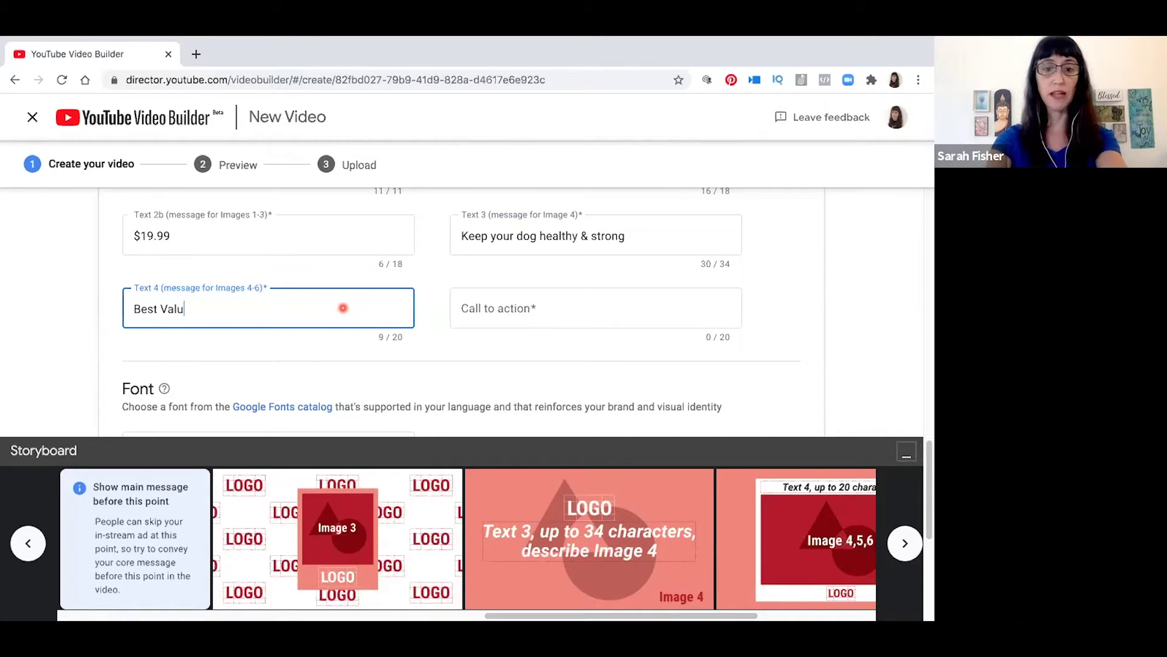
pyautogui.write('e')
pyautogui.click(572, 311)
pyautogui.write('Order Onl')
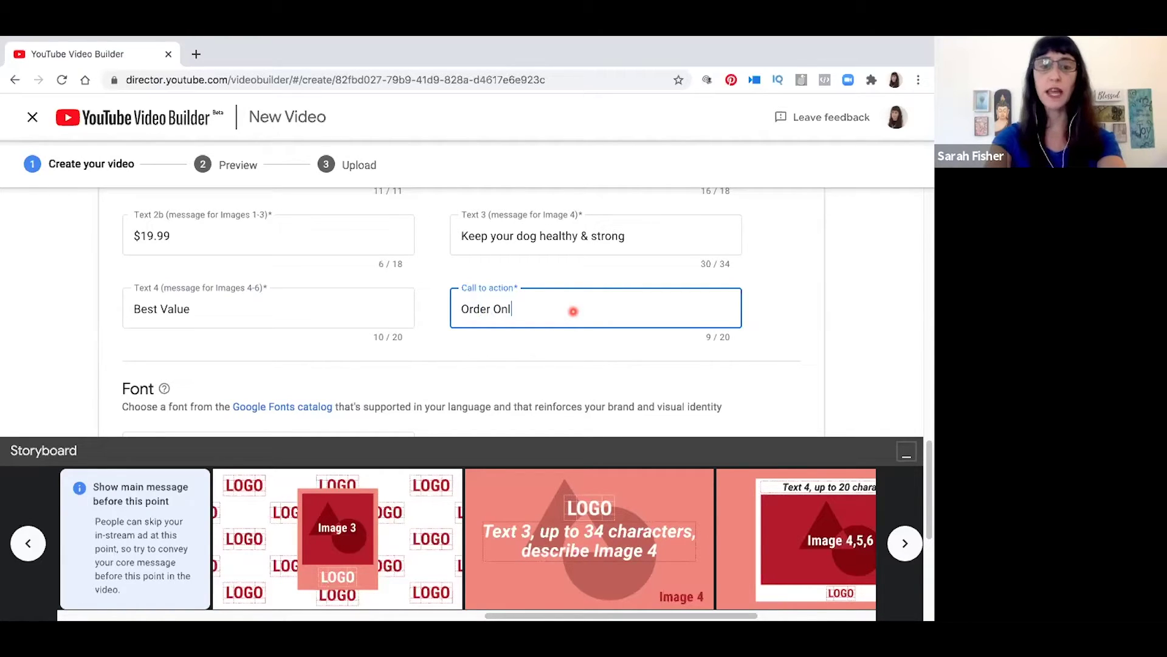
pyautogui.write('ine')
pyautogui.click(802, 321)
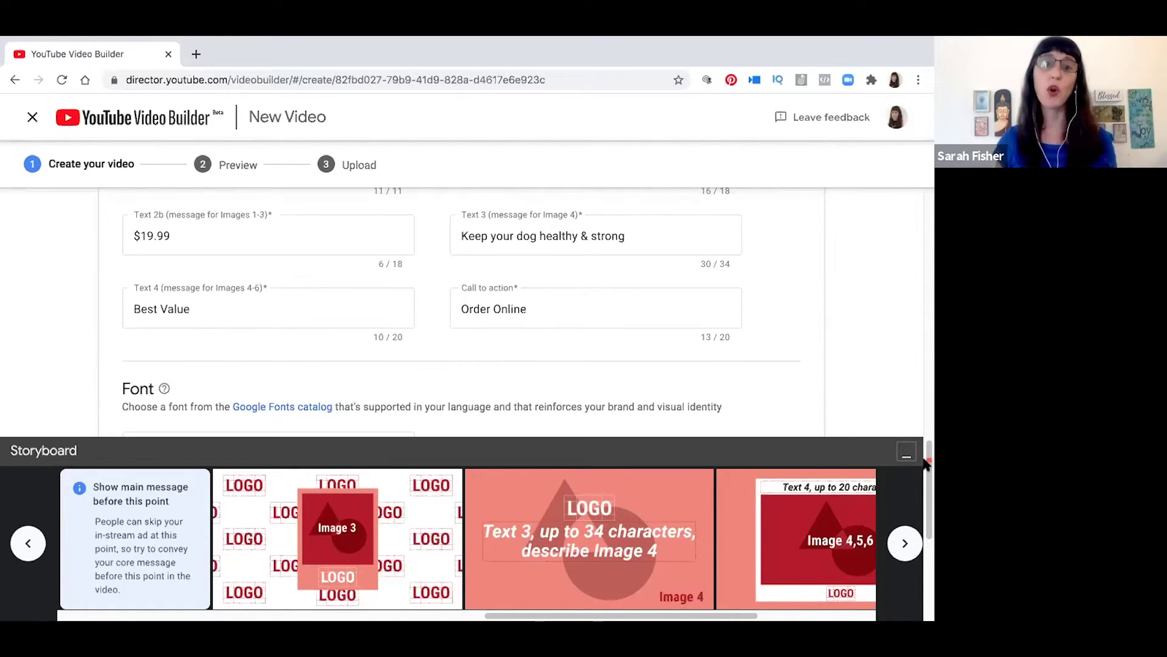
pyautogui.moveTo(926, 470); pyautogui.dragTo(896, 365)
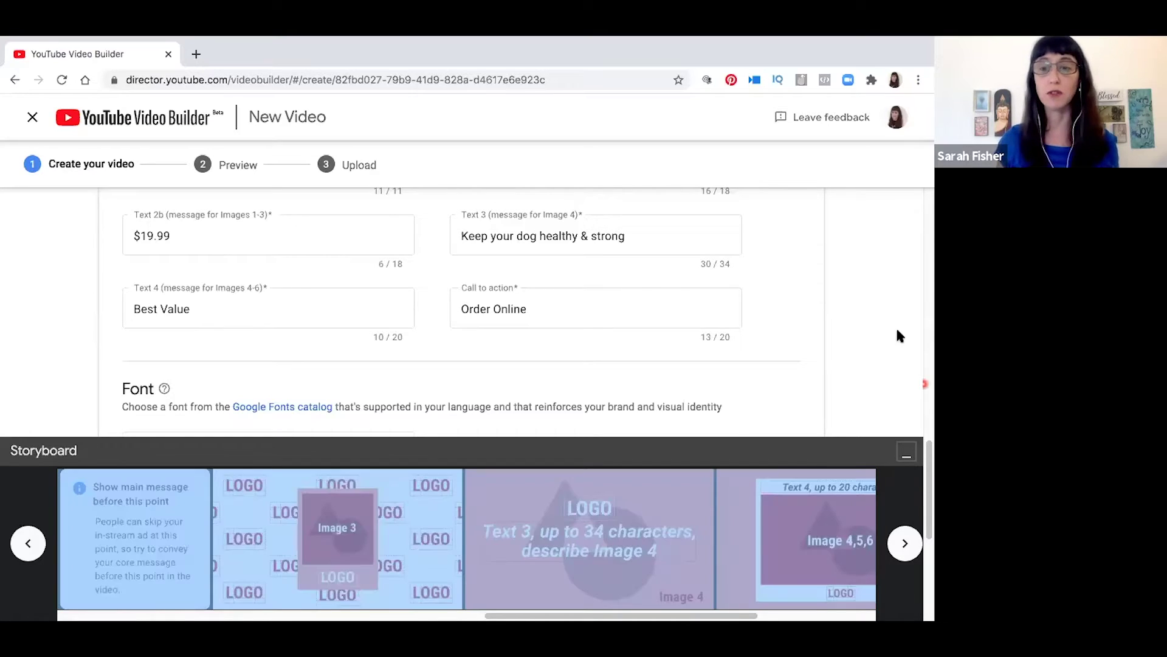
pyautogui.click(889, 326)
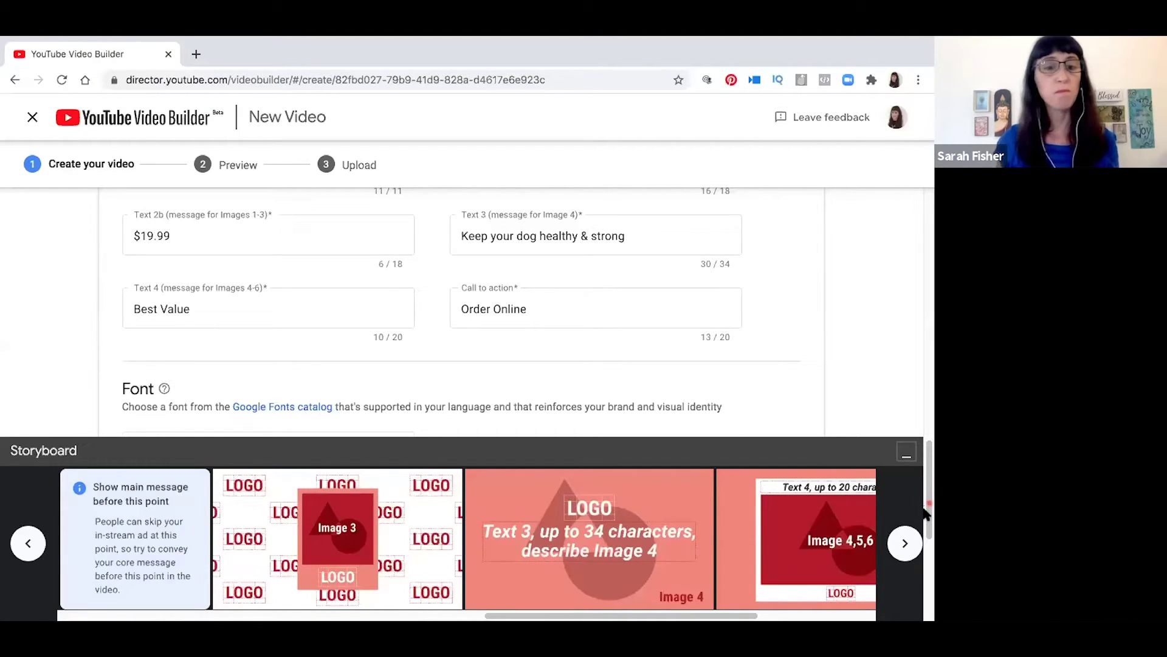
pyautogui.scroll(-2, 806, 363)
pyautogui.scroll(-2, 806, 364)
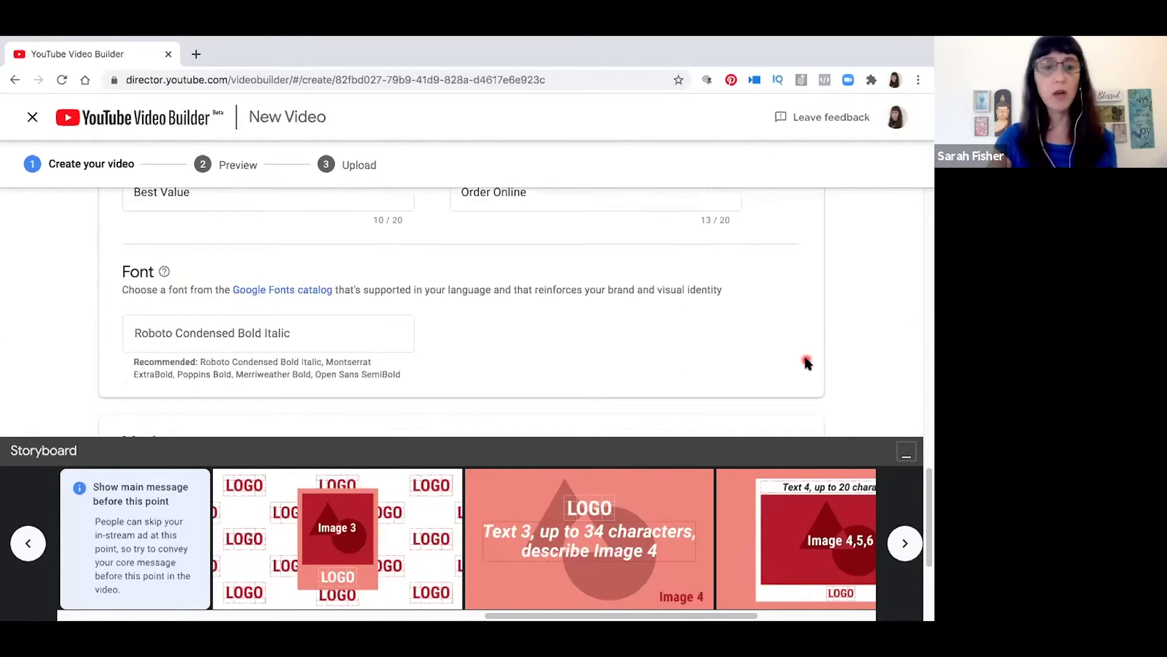
pyautogui.scroll(-2, 806, 364)
pyautogui.scroll(-1, 806, 363)
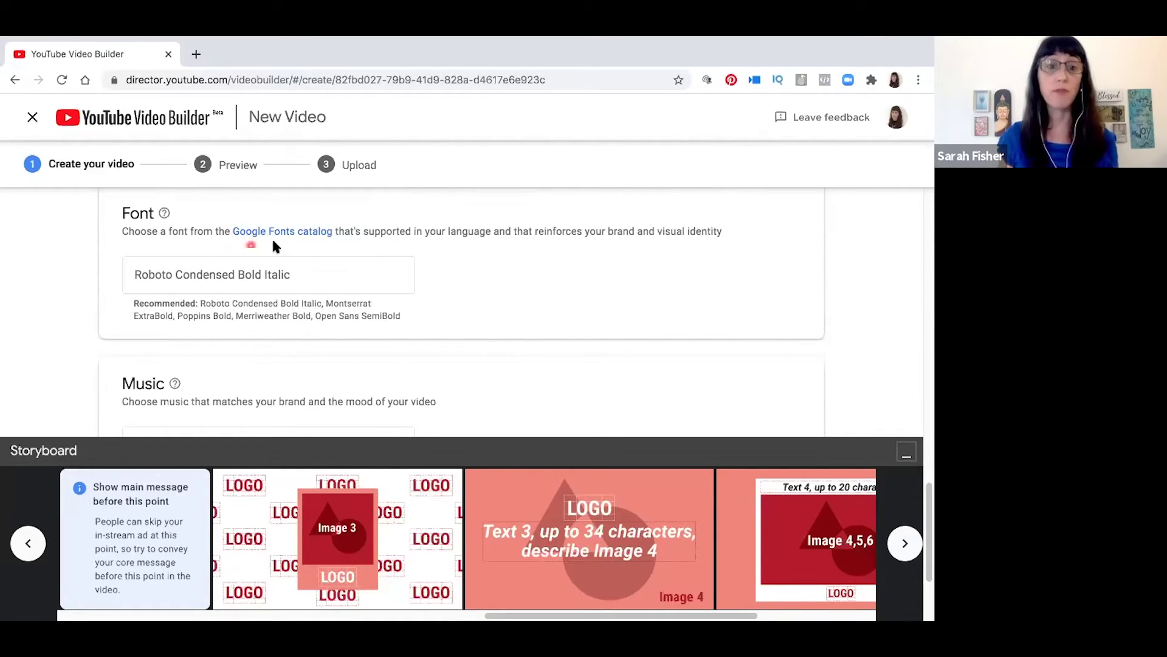
pyautogui.click(314, 274)
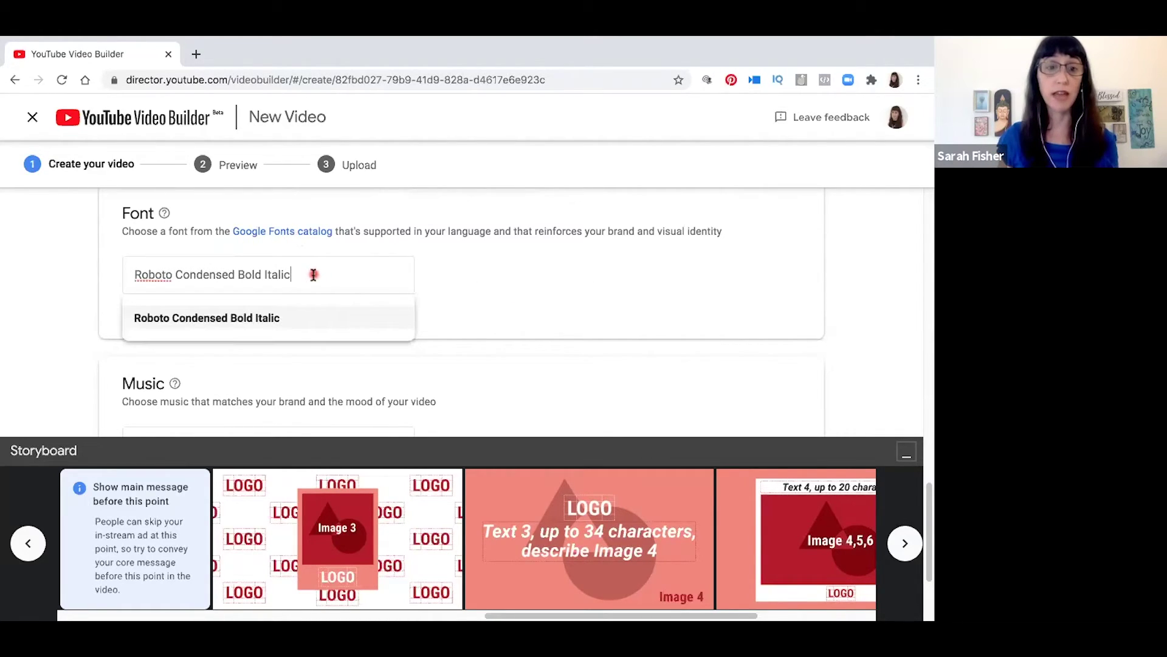
pyautogui.click(307, 316)
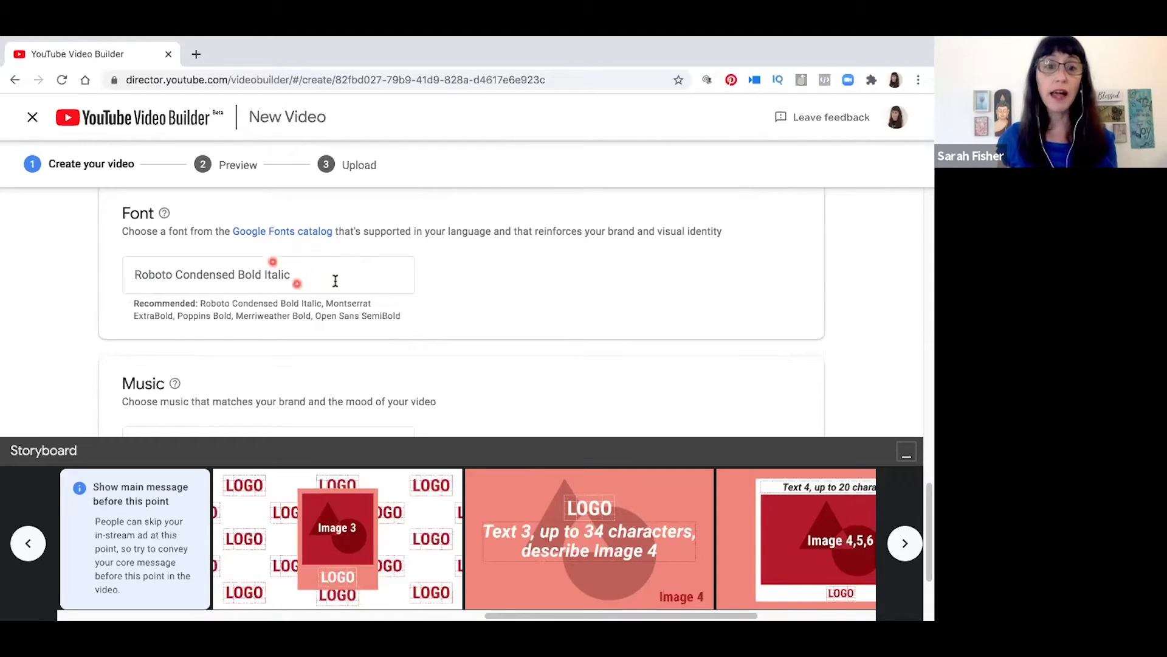
pyautogui.click(506, 291)
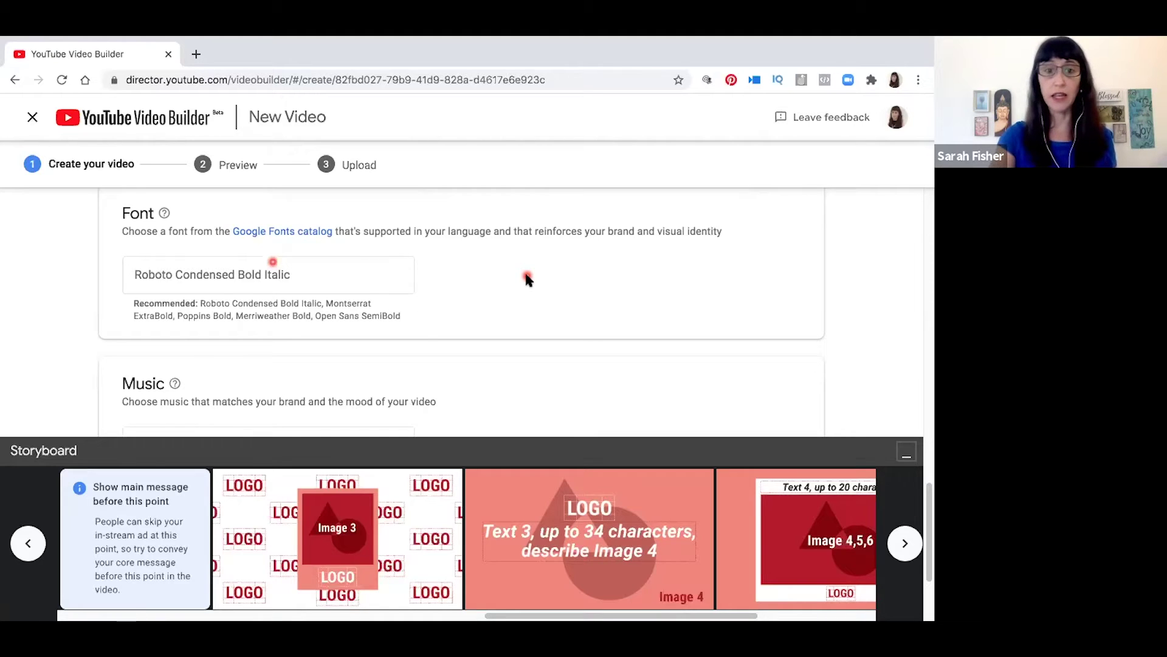
pyautogui.scroll(-3, 526, 278)
pyautogui.scroll(-3, 526, 278)
pyautogui.scroll(-2, 526, 278)
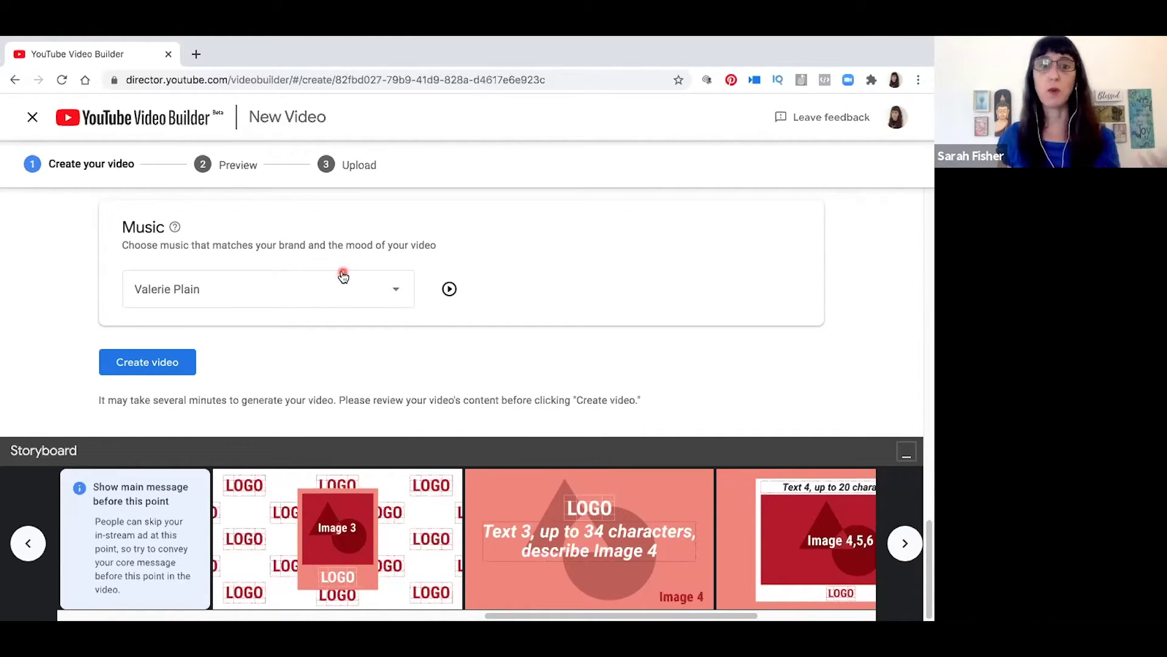
# - Select Love Now as the music, raise the volume, and preview it
pyautogui.click(402, 297)
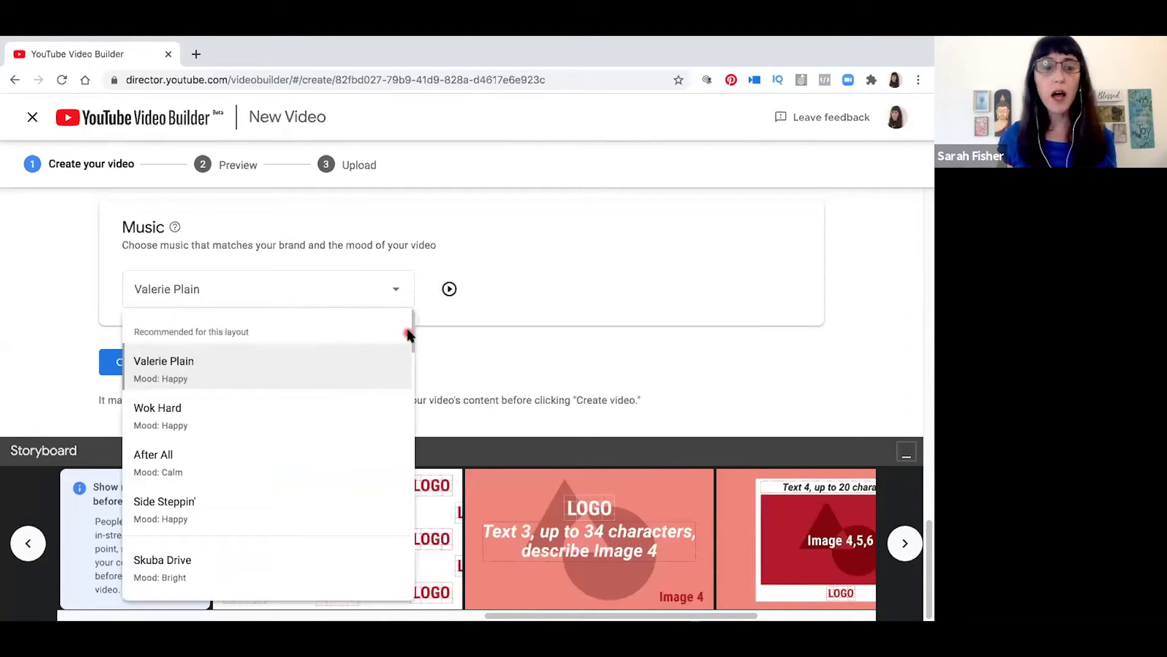
pyautogui.moveTo(411, 340); pyautogui.dragTo(415, 383)
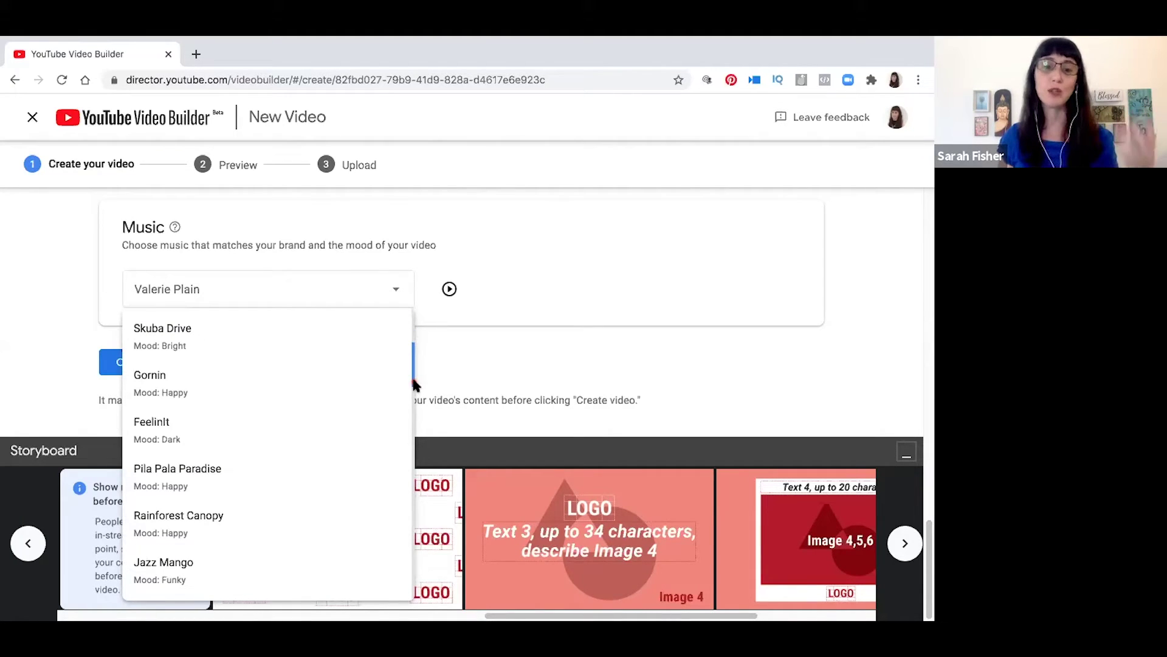
pyautogui.moveTo(411, 375); pyautogui.dragTo(412, 474)
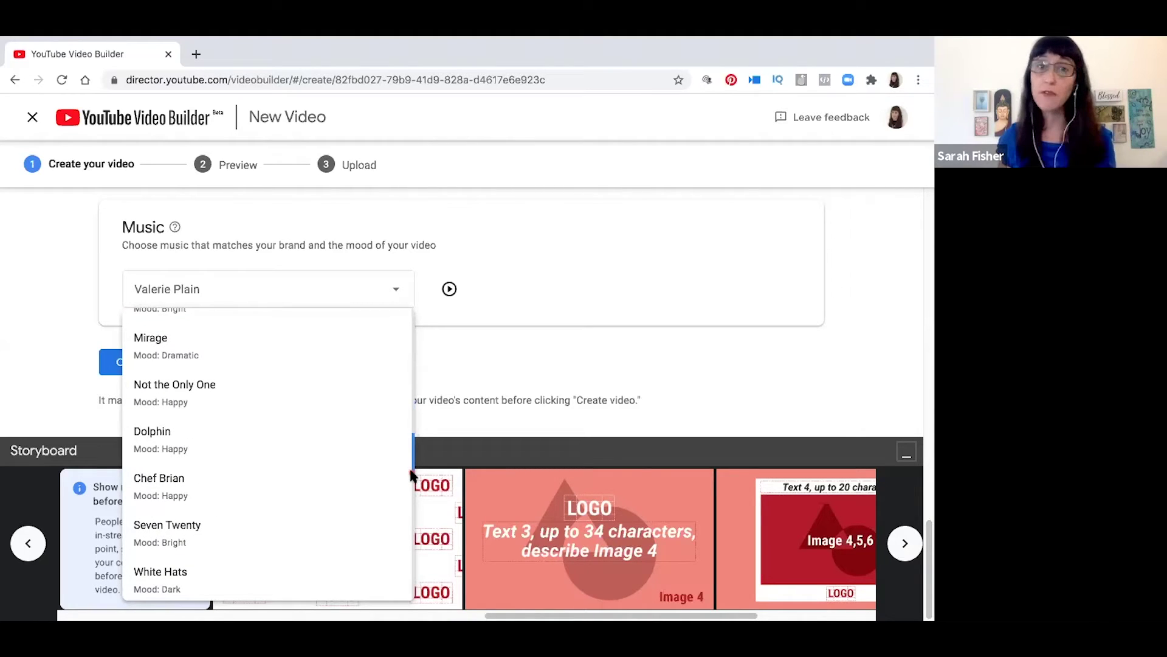
pyautogui.moveTo(412, 474); pyautogui.dragTo(408, 593)
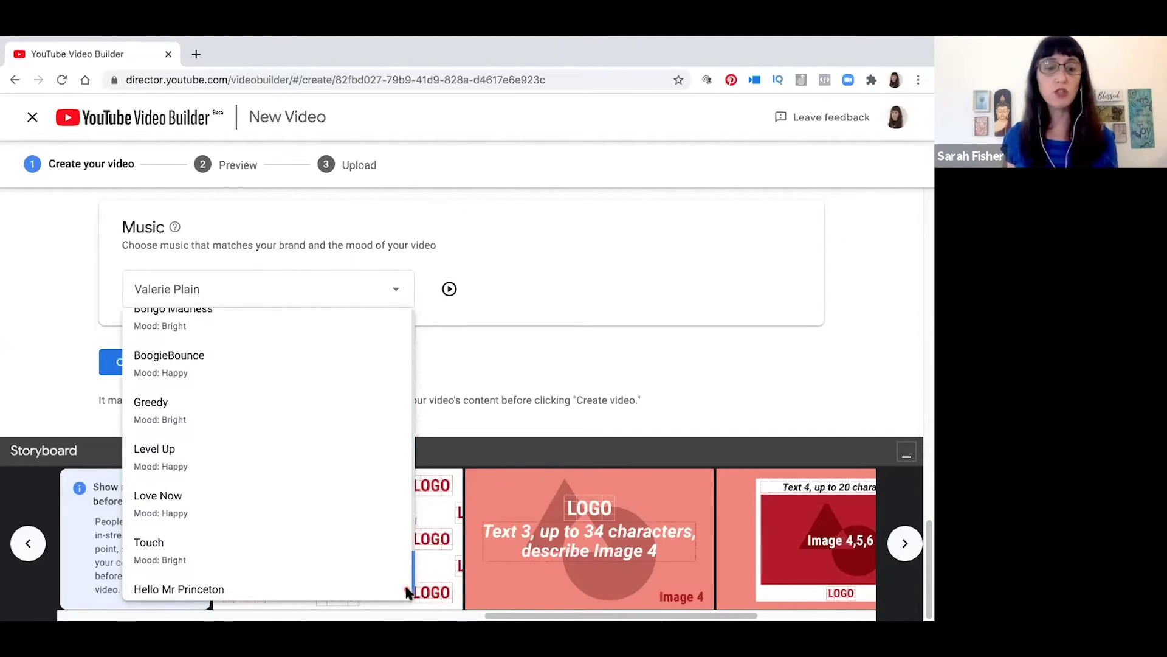
pyautogui.click(315, 504)
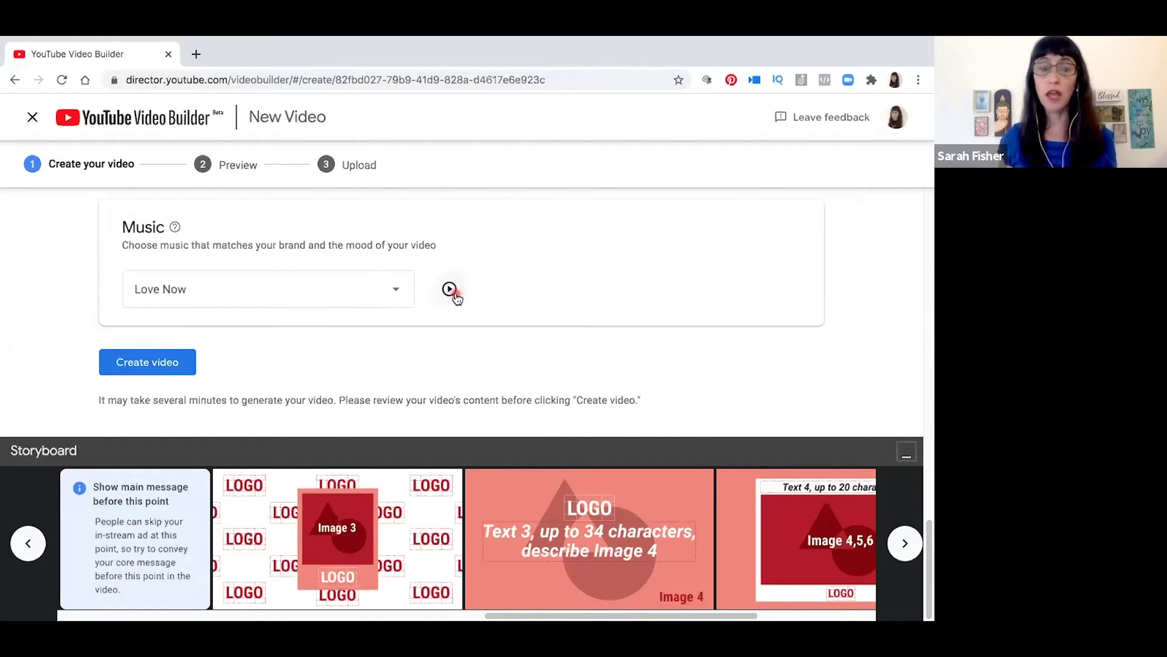
pyautogui.press('XF86AudioRaiseVolume')
pyautogui.press('XF86AudioRaiseVolume')
pyautogui.press('XF86AudioRaiseVolume')
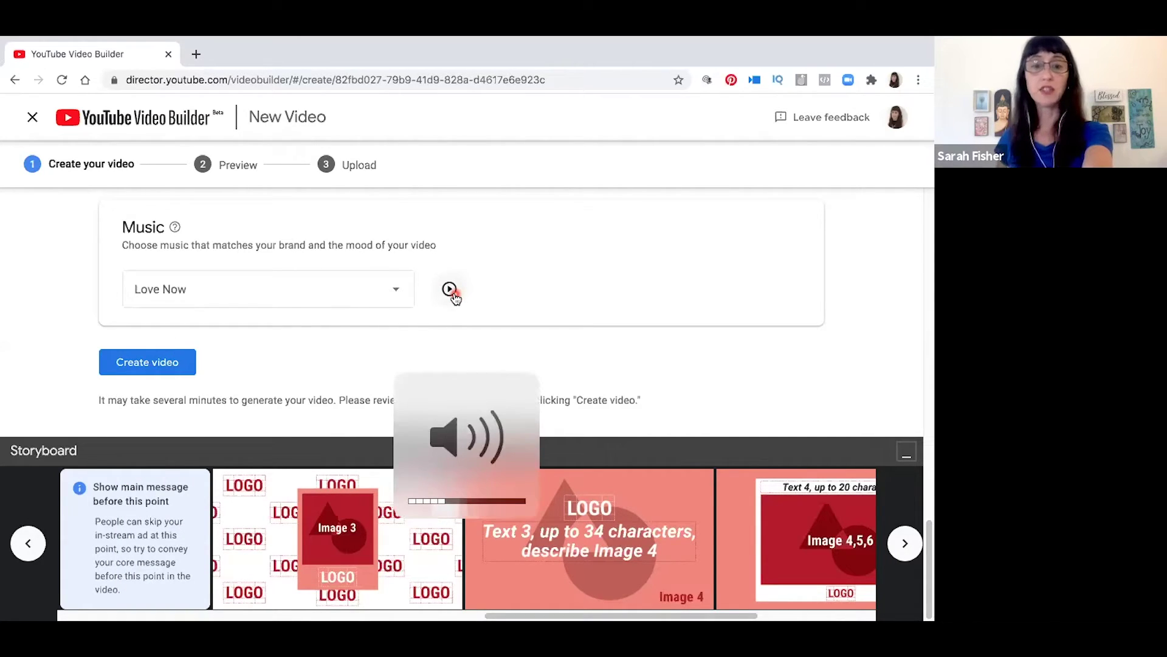
pyautogui.click(450, 290)
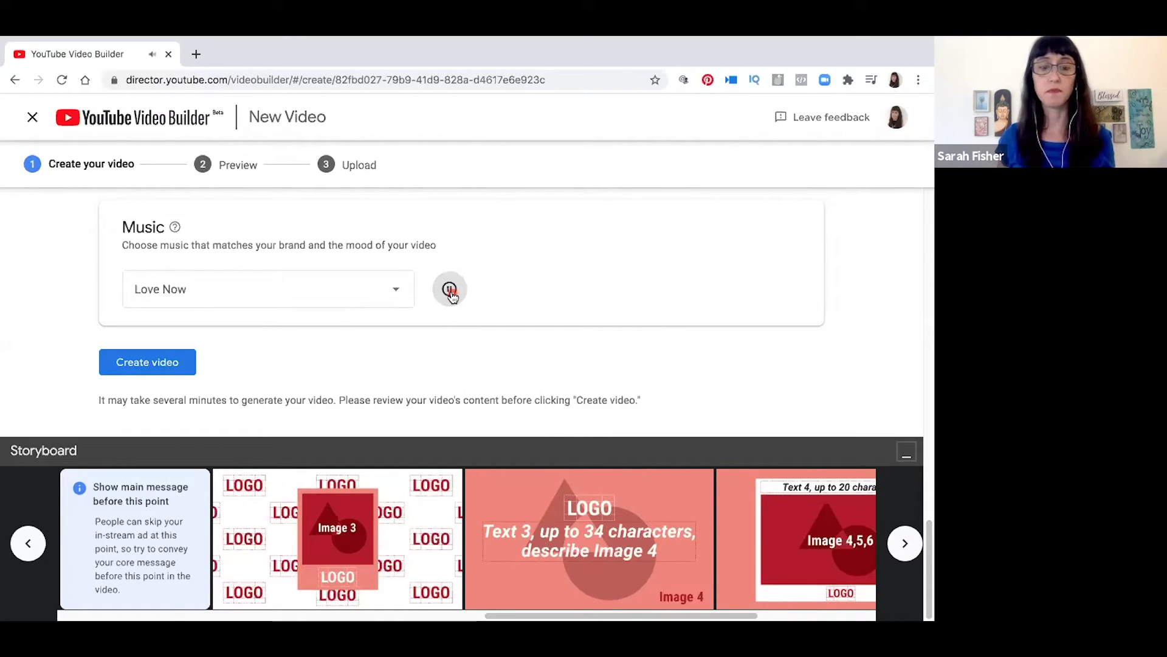
pyautogui.click(450, 292)
# - Switch the music to BoogieBounce and preview it
pyautogui.click(380, 293)
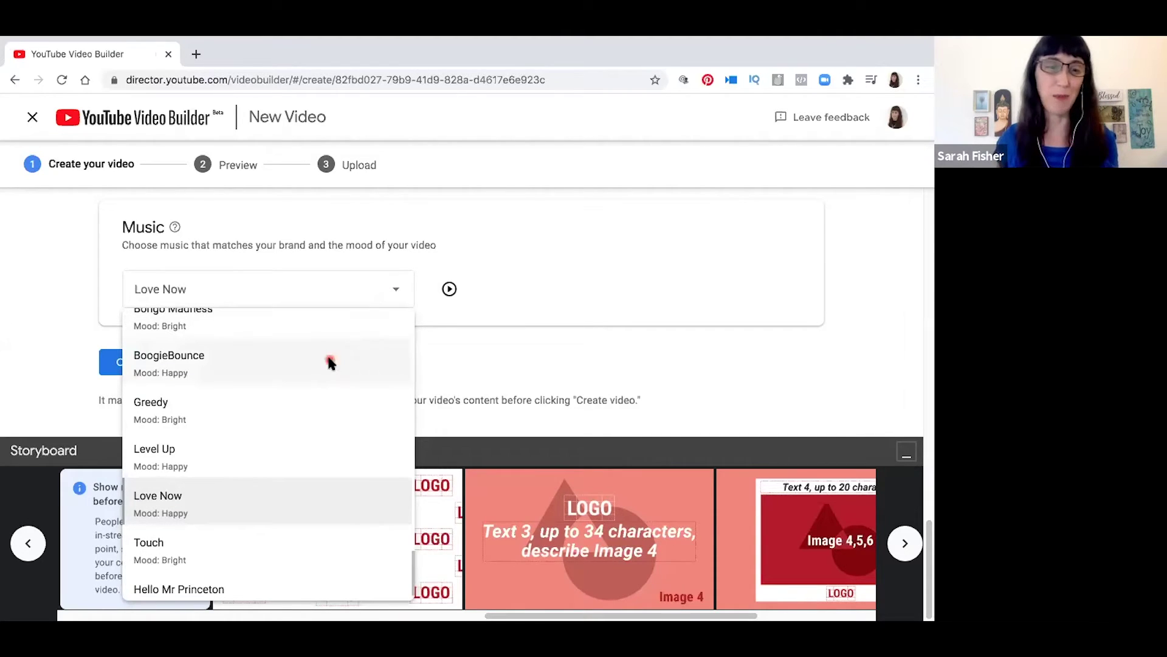
pyautogui.click(330, 363)
pyautogui.click(449, 290)
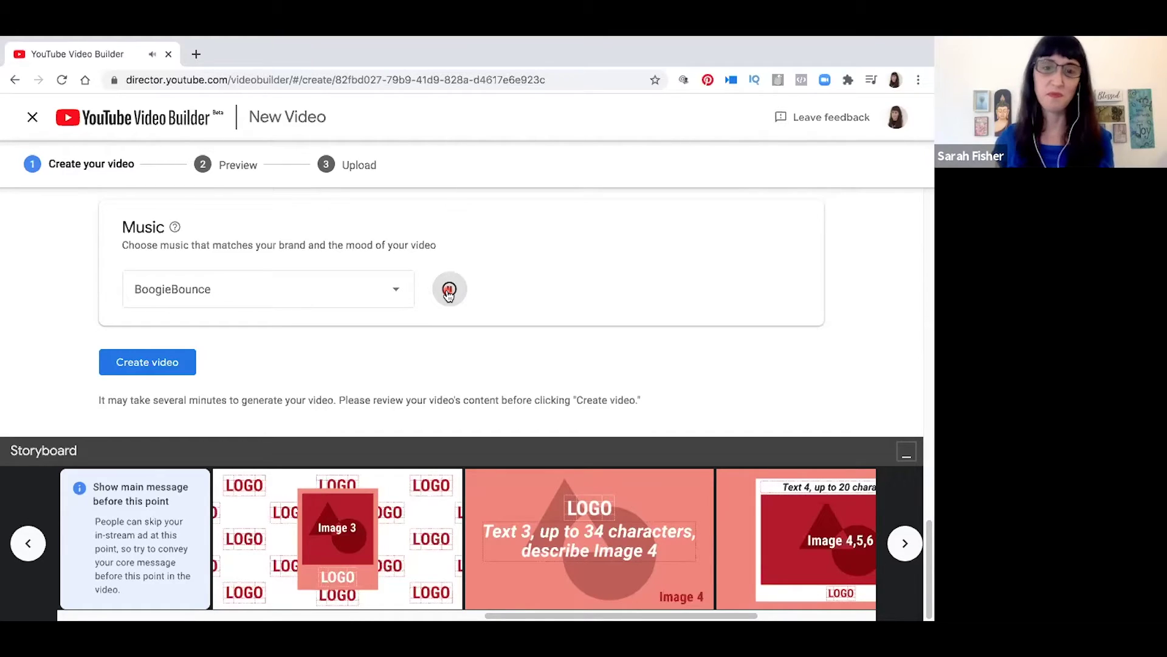
pyautogui.click(449, 290)
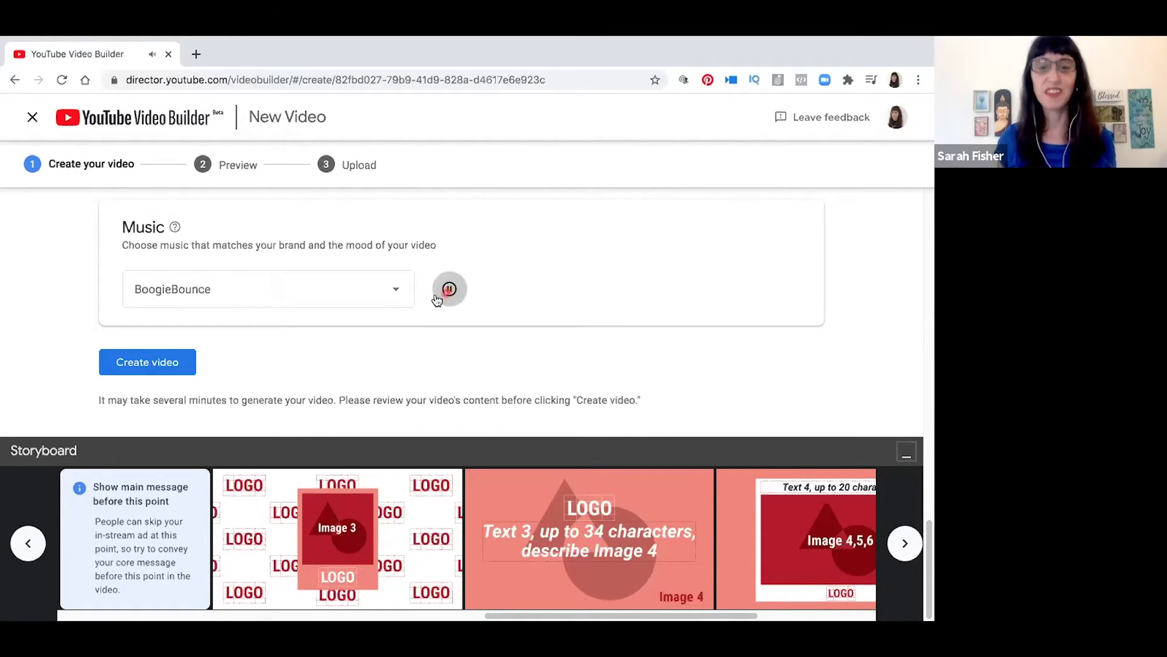
# - Choose Valerie Plain as the background music and preview it
pyautogui.click(394, 289)
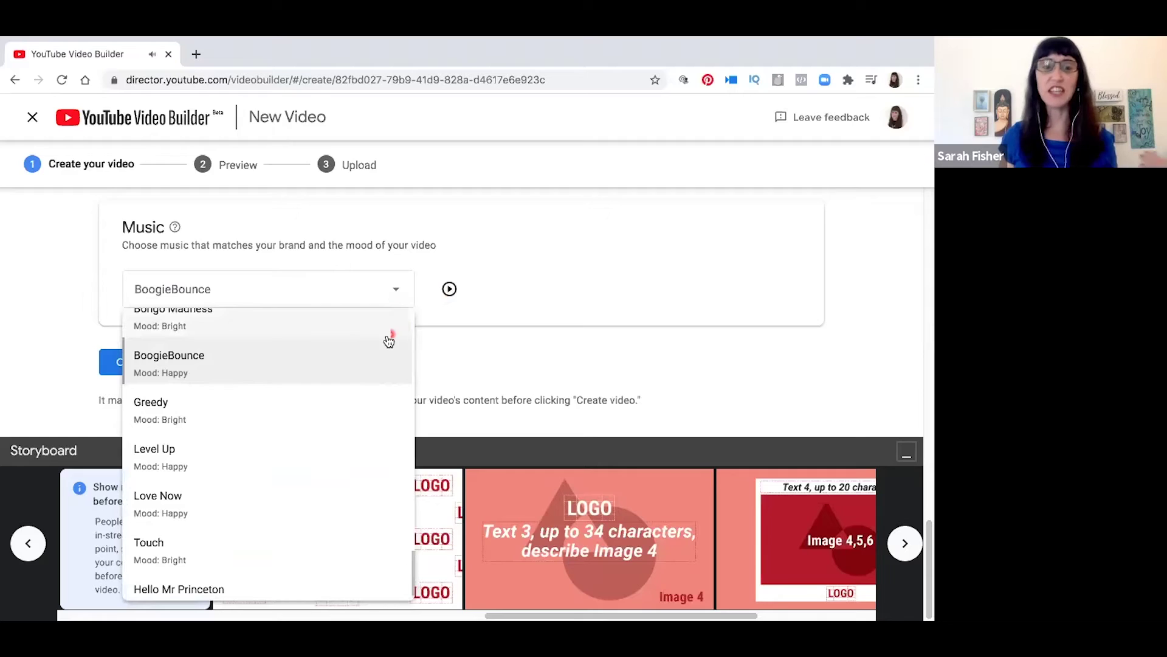
pyautogui.scroll(3, 389, 340)
pyautogui.scroll(3, 388, 340)
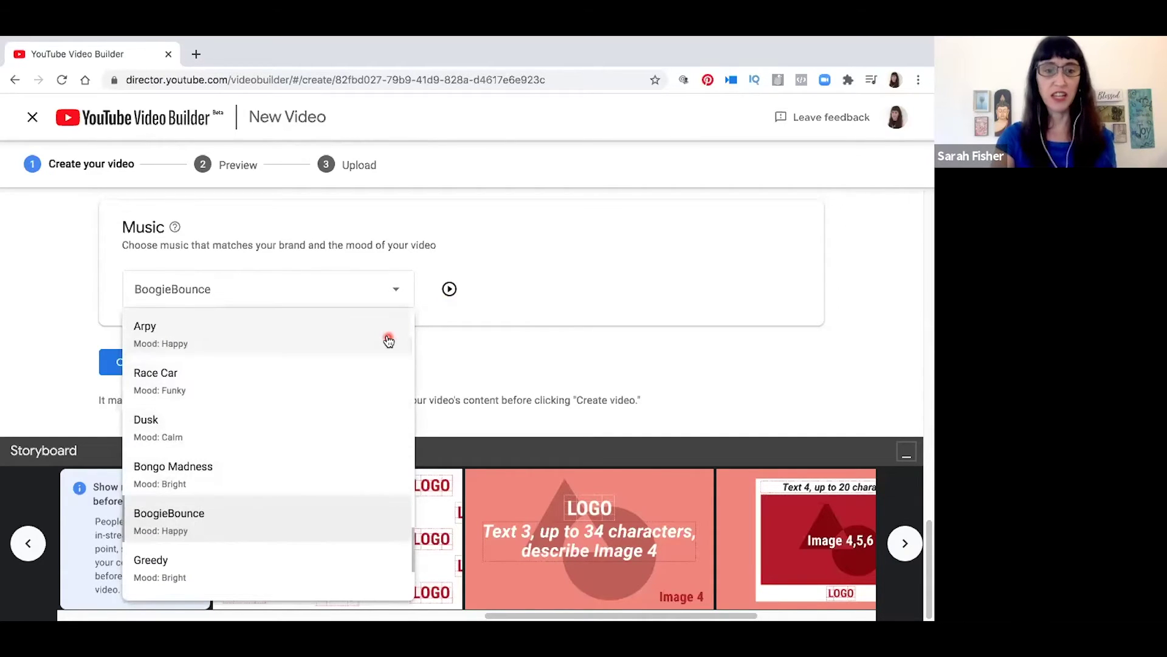
pyautogui.scroll(3, 389, 341)
pyautogui.scroll(3, 389, 340)
pyautogui.scroll(1, 388, 341)
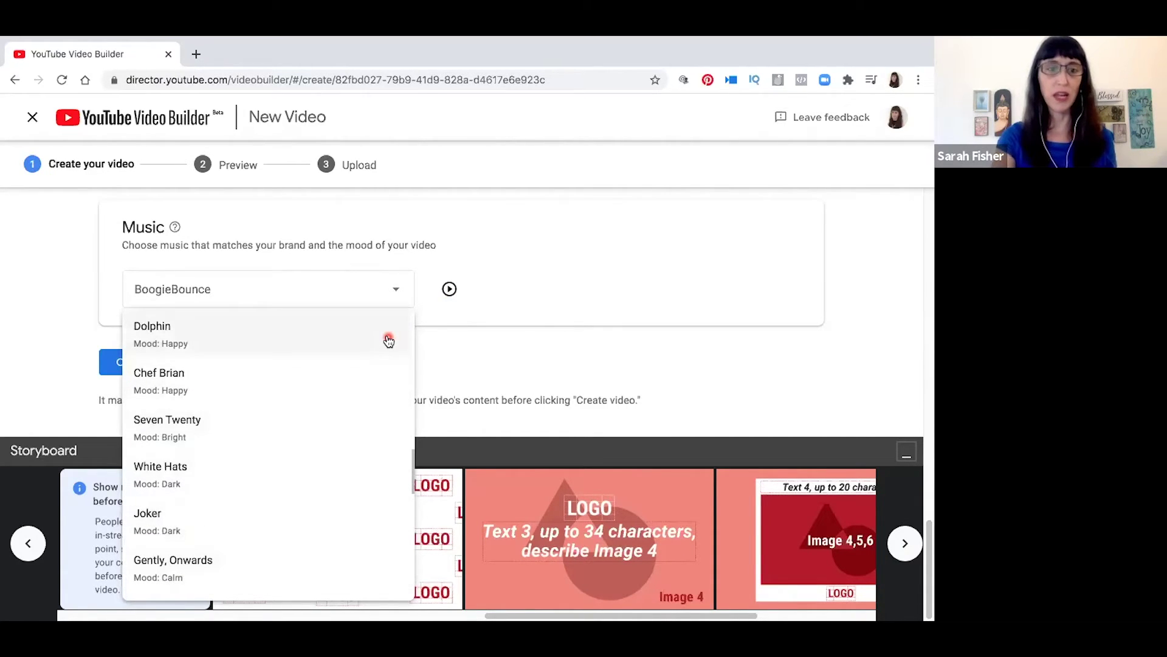
pyautogui.scroll(1, 388, 340)
pyautogui.scroll(1, 389, 340)
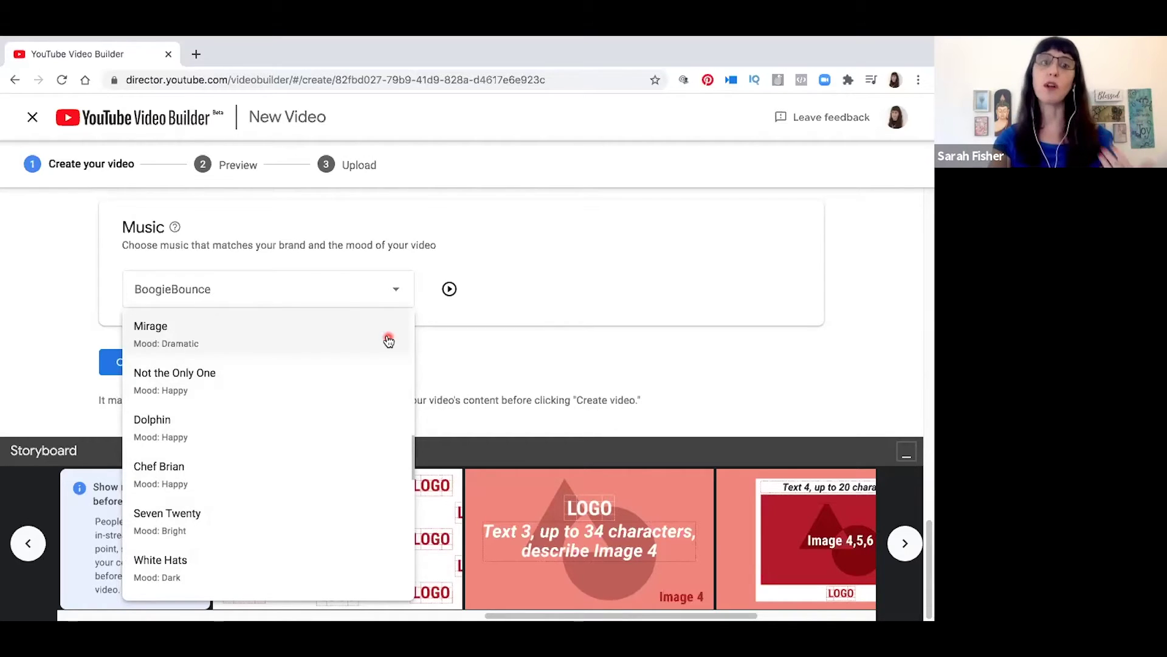
pyautogui.scroll(1, 388, 340)
pyautogui.scroll(4, 389, 340)
pyautogui.scroll(3, 389, 341)
pyautogui.scroll(3, 389, 341)
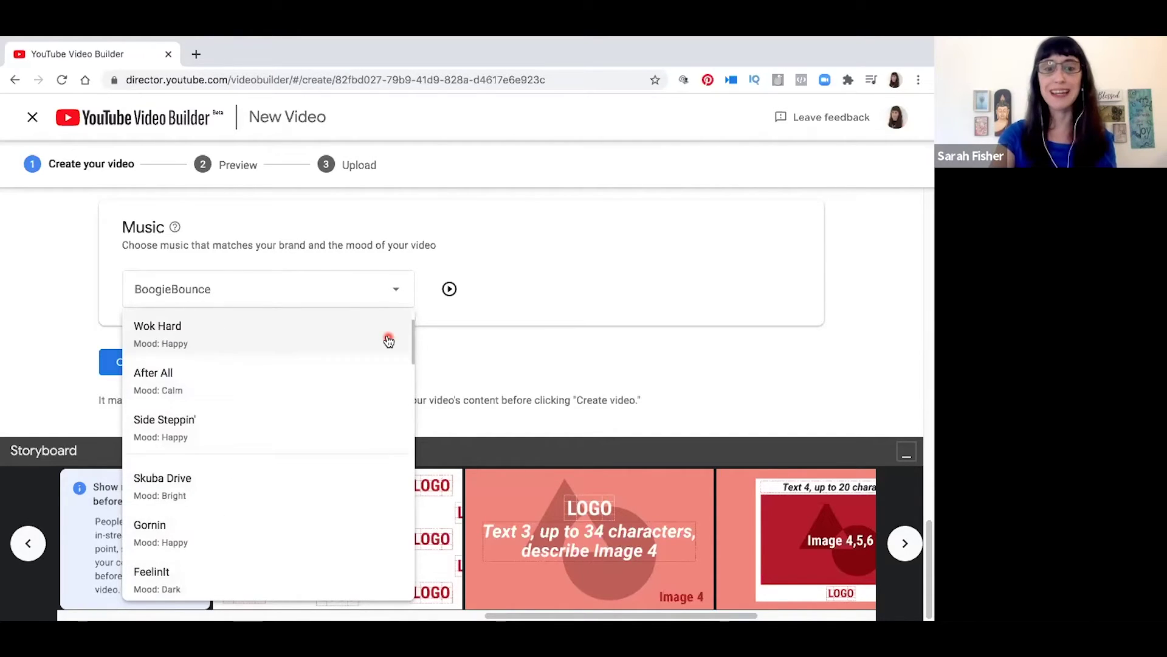
pyautogui.scroll(1, 389, 340)
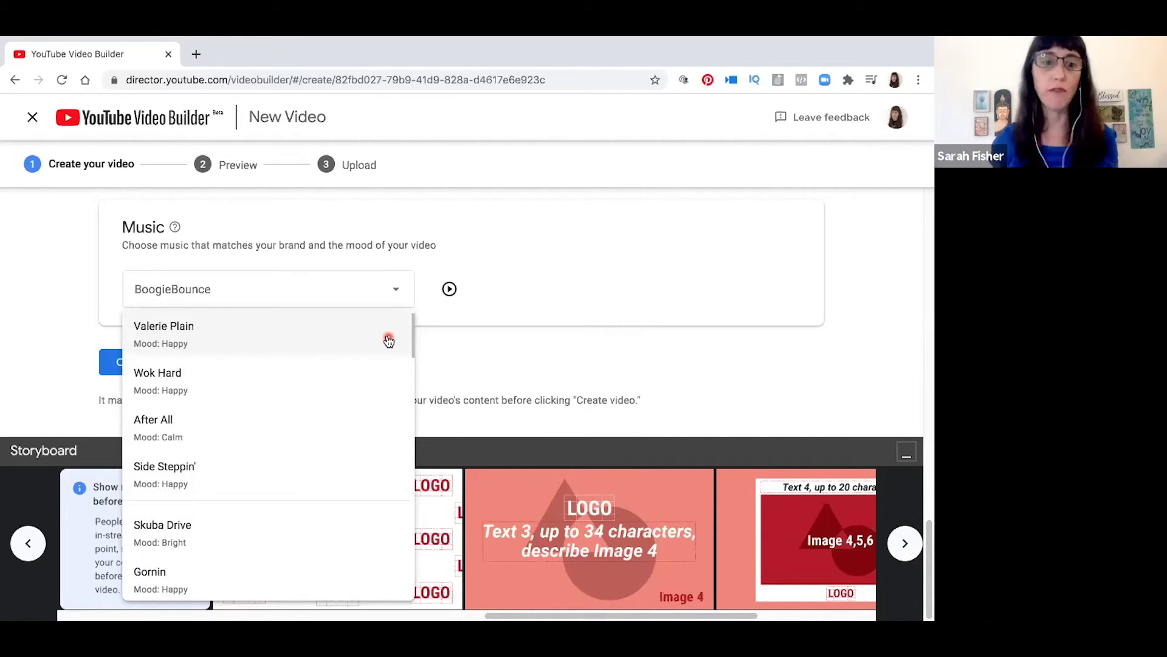
pyautogui.click(348, 346)
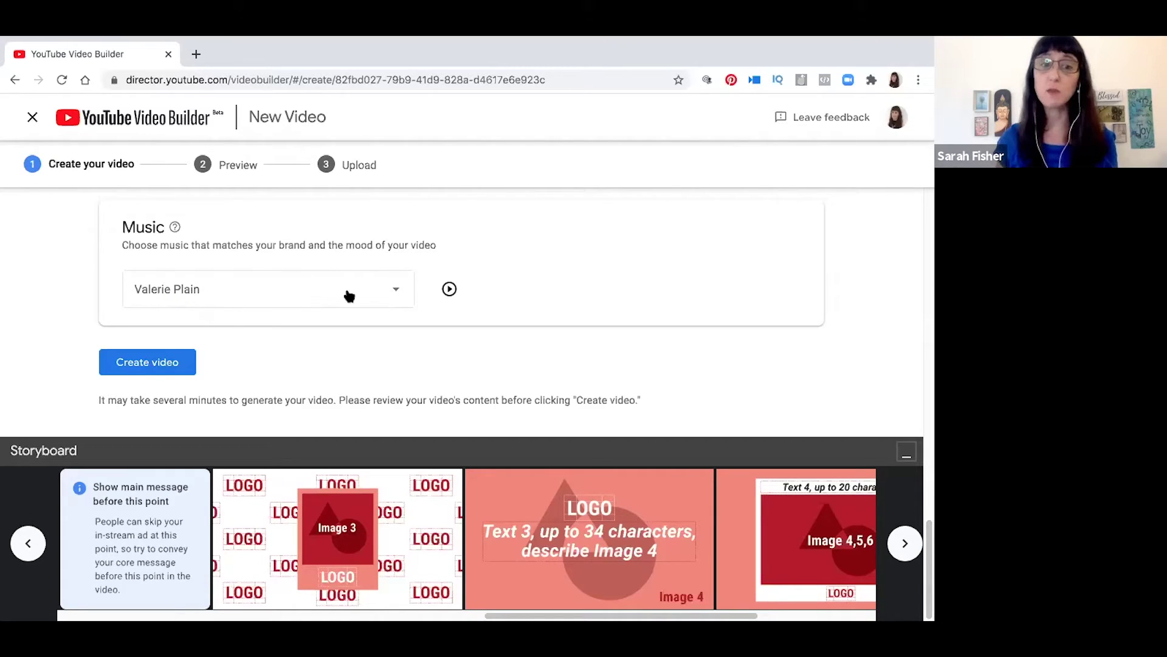
pyautogui.click(449, 288)
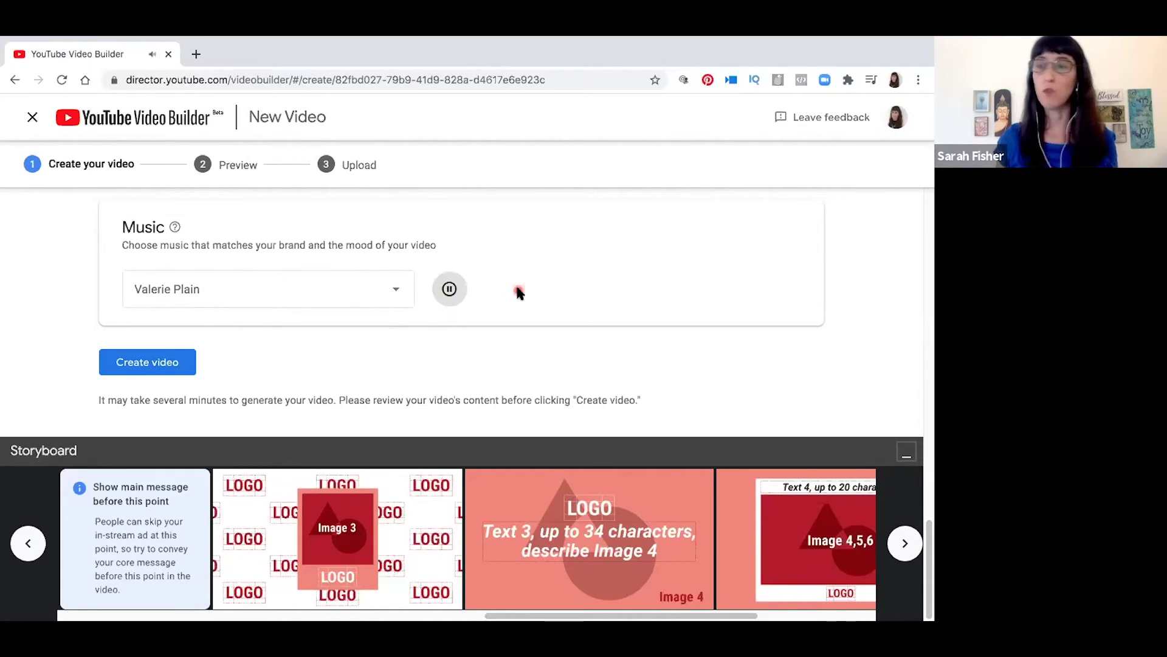
pyautogui.click(449, 288)
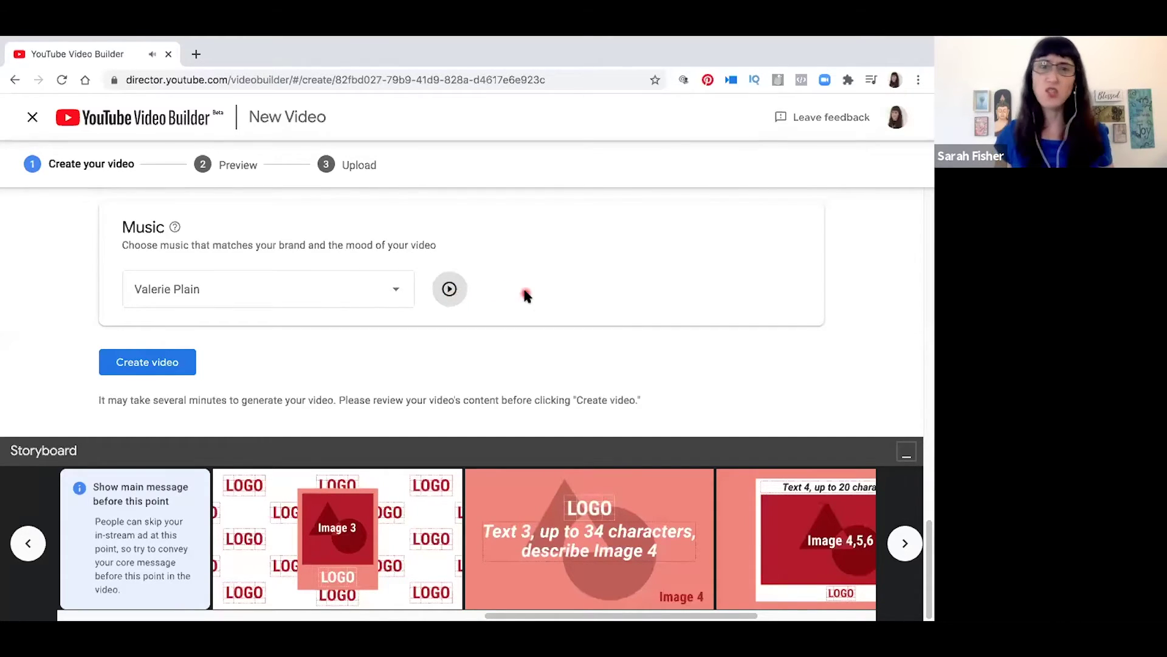
# - Create the 15-second video and play its preview to the Order Online ending
pyautogui.click(169, 376)
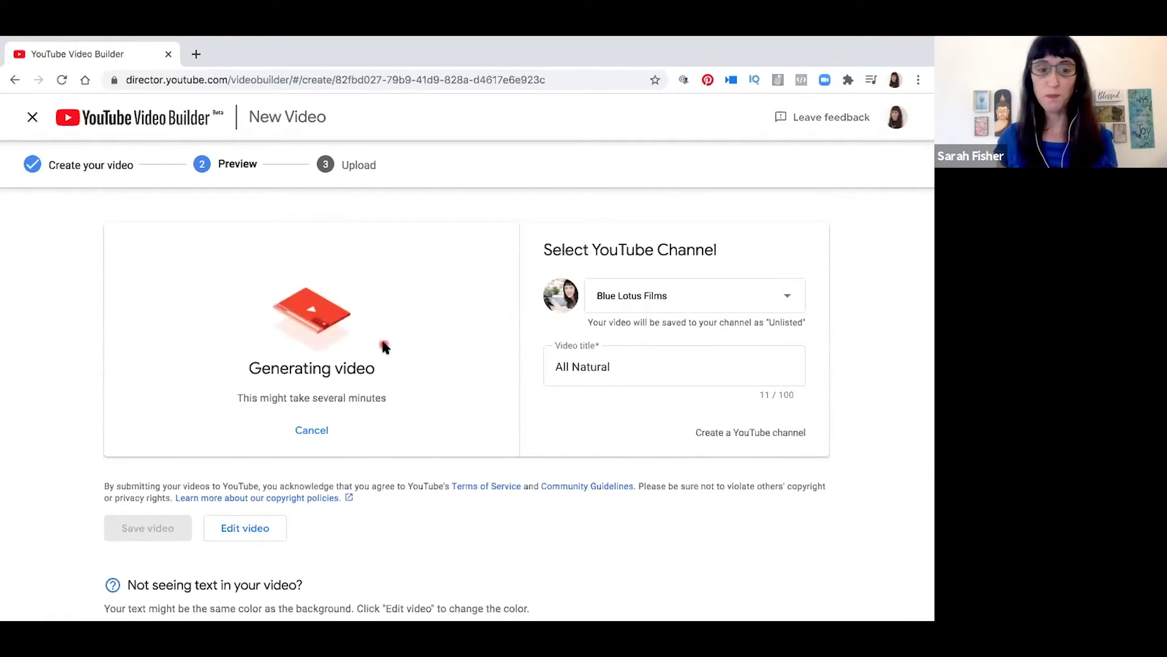
pyautogui.moveTo(311, 313)
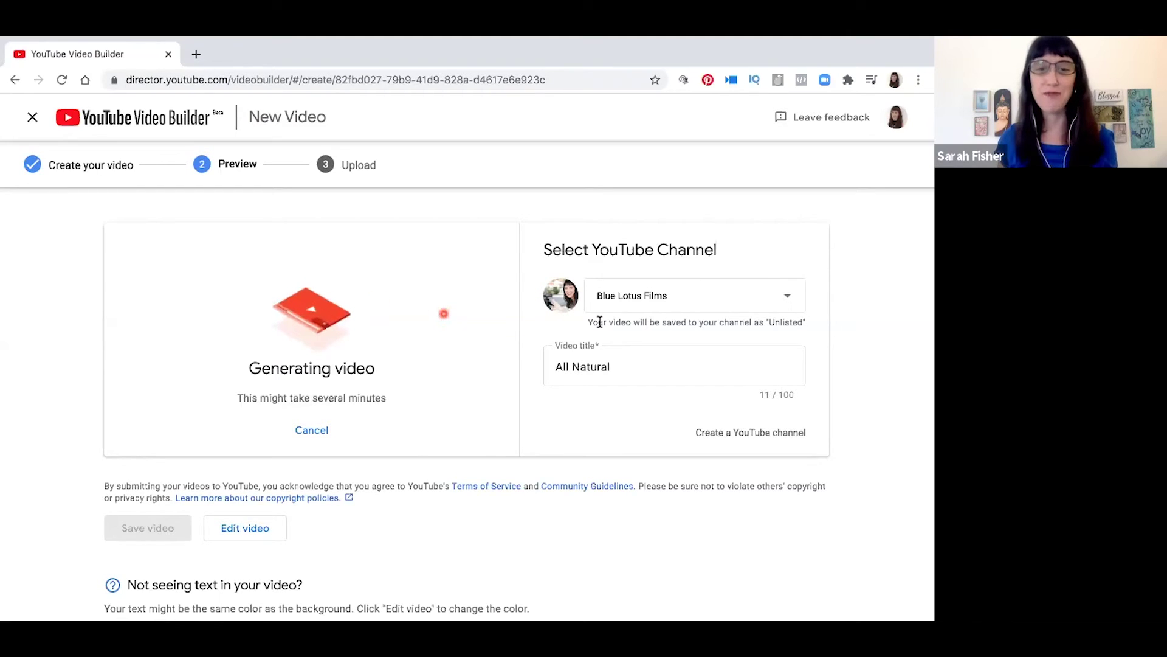
pyautogui.doubleClick(591, 366)
pyautogui.click(642, 368)
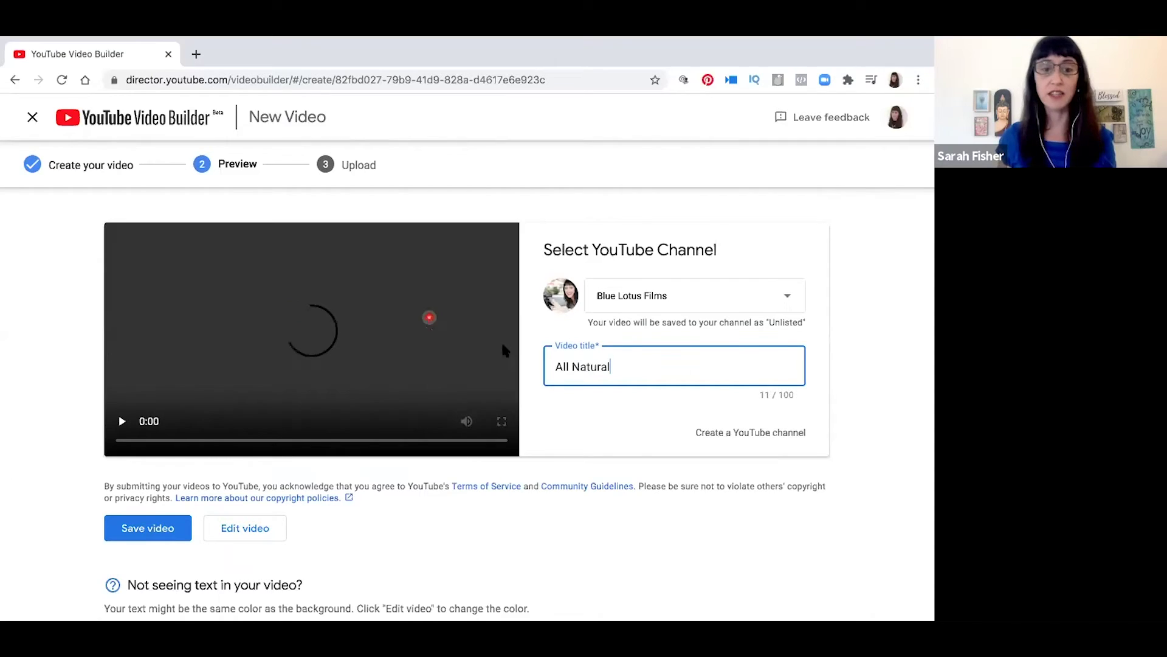
pyautogui.moveTo(311, 340)
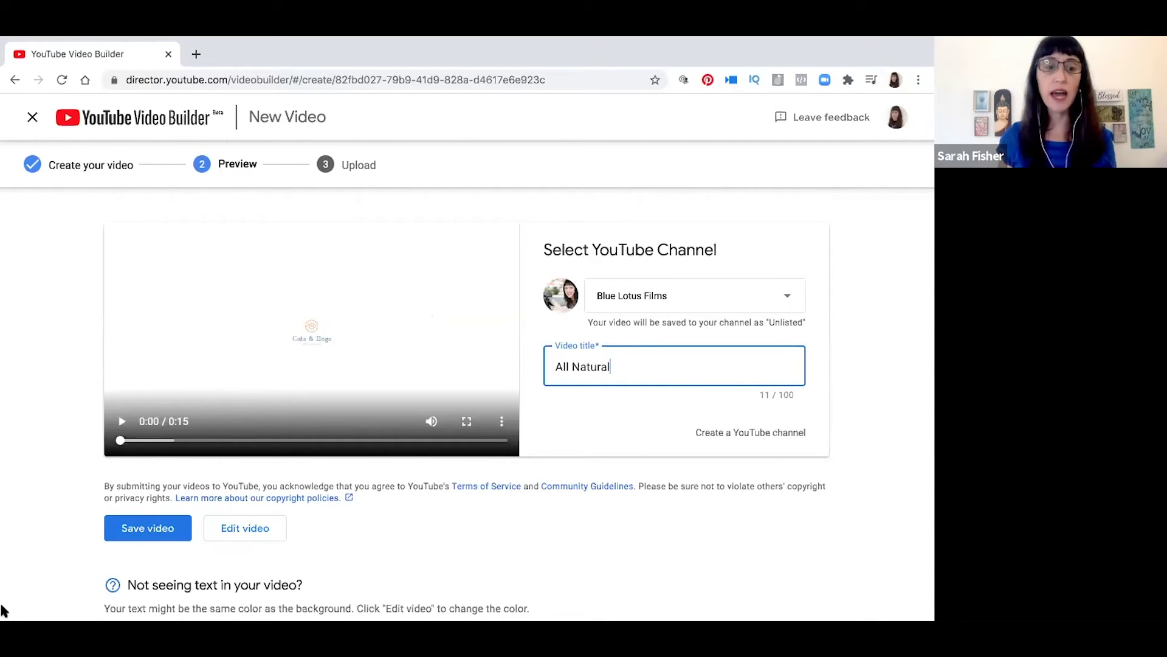
pyautogui.click(121, 421)
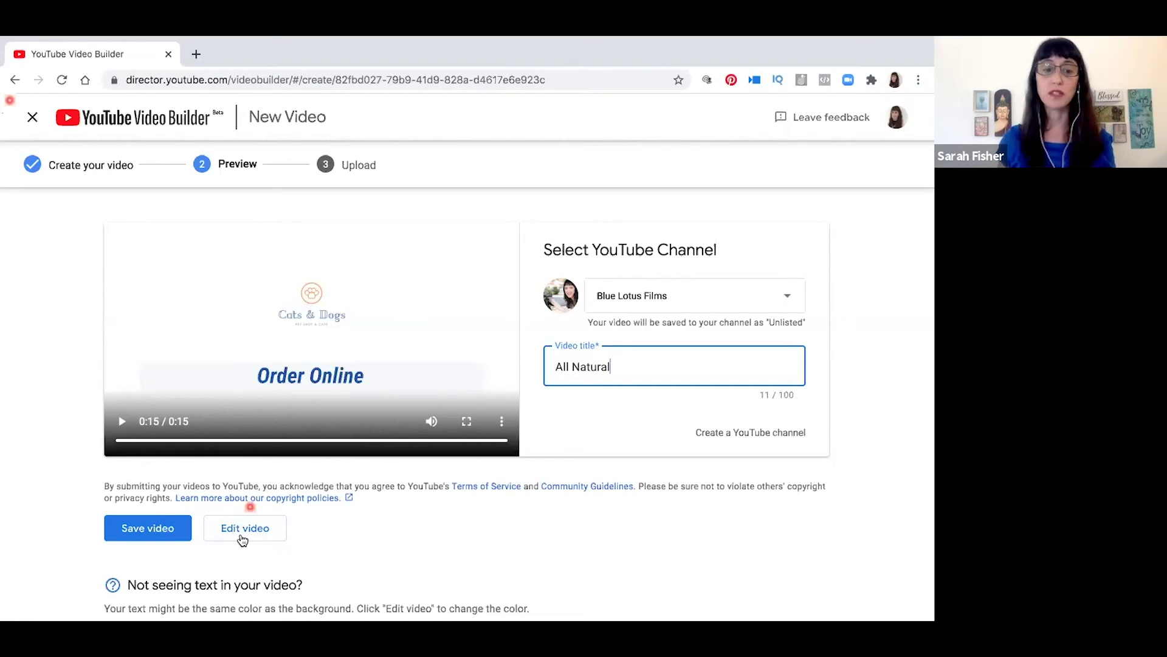
# - Replace the title 'All Natural' with 'Dog Food & Cafe Promo Ad' and save the video
pyautogui.tripleClick(630, 366)
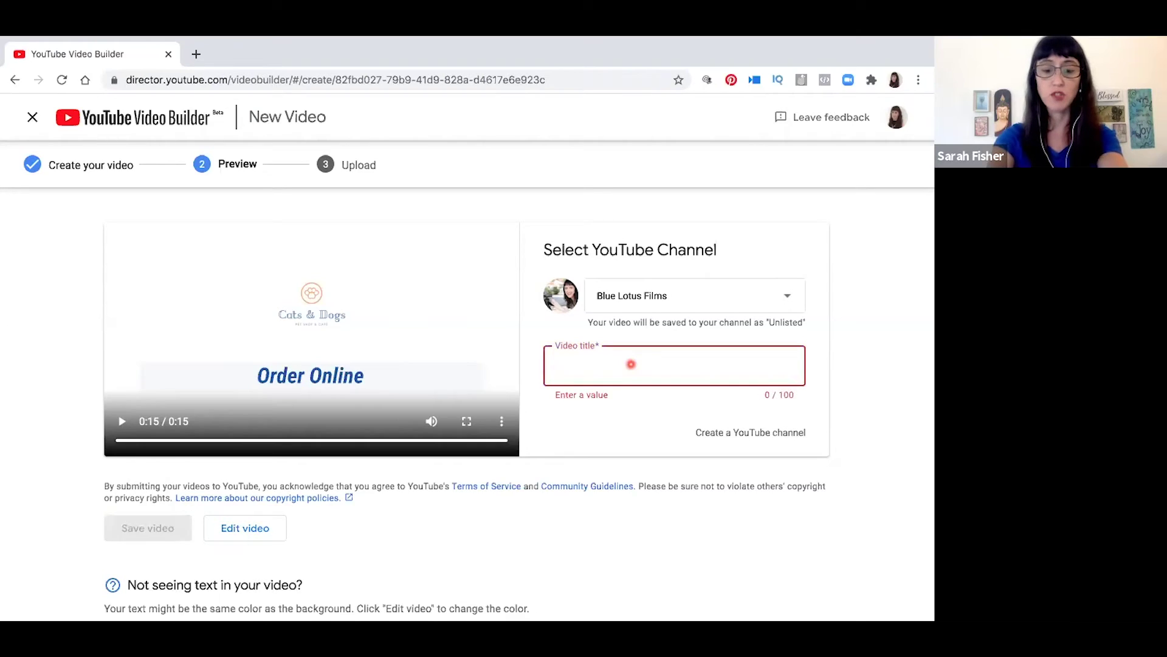
pyautogui.write('Dog Food & Cafe Promo Ad')
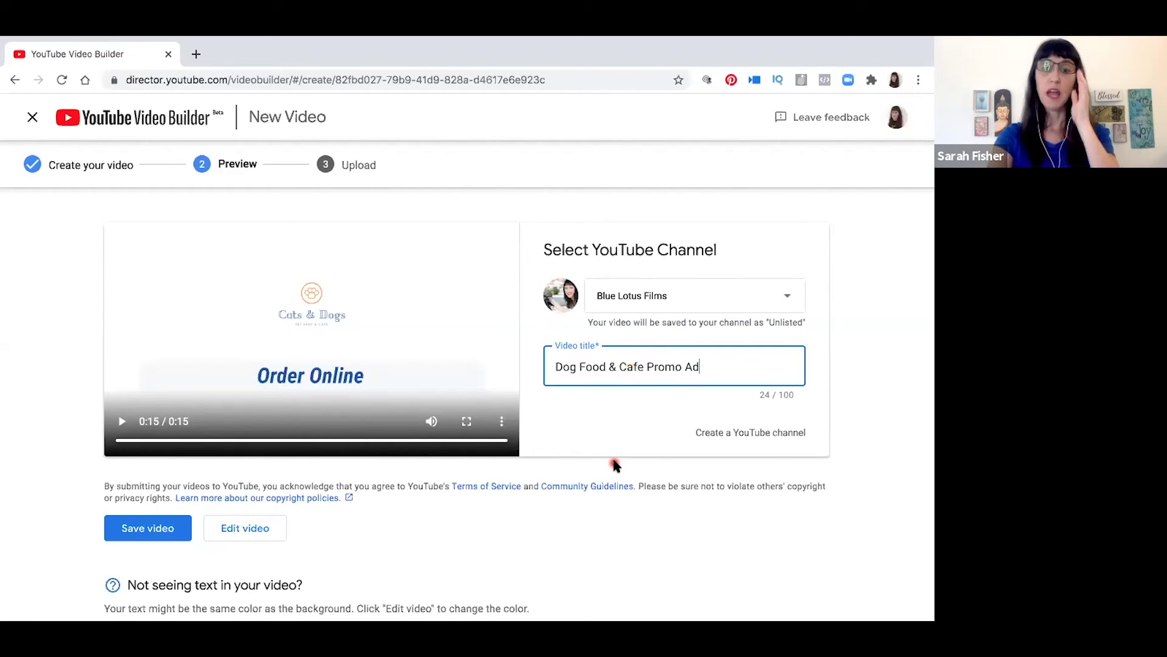
pyautogui.click(614, 466)
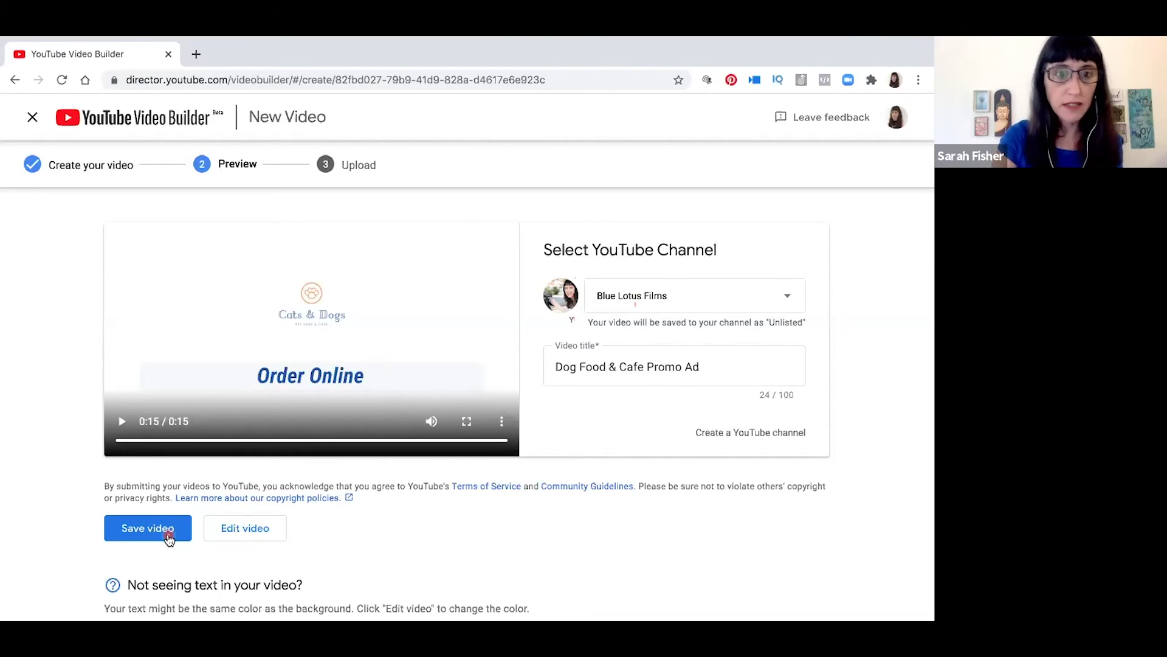
pyautogui.click(147, 528)
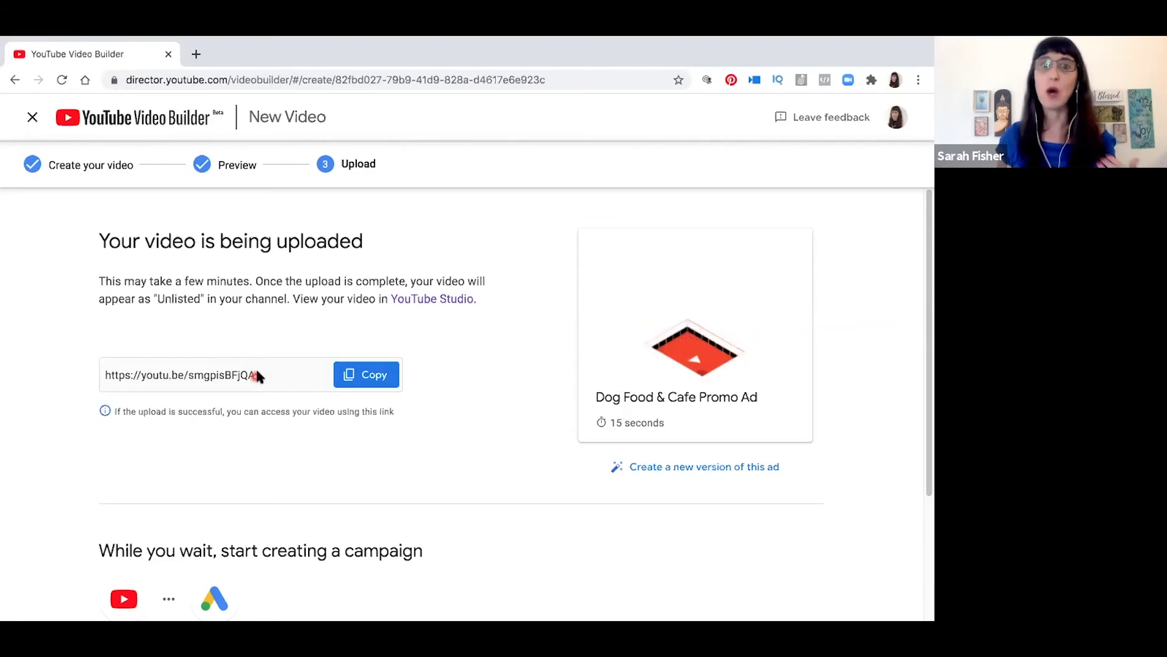
pyautogui.scroll(-1, 490, 429)
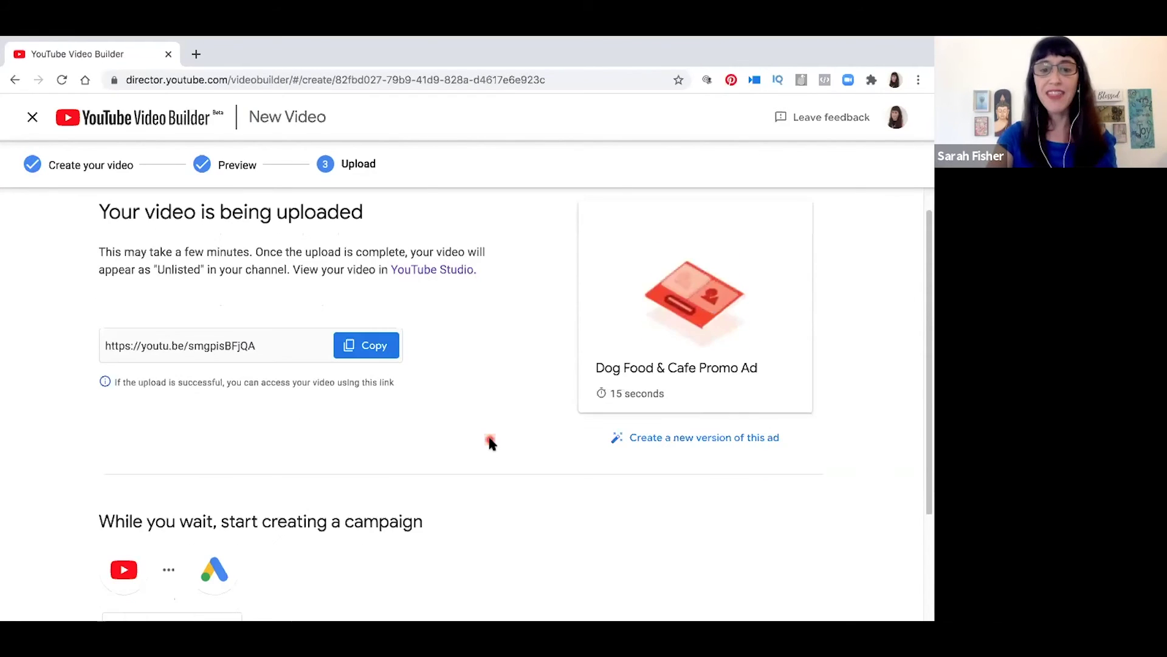
pyautogui.scroll(-3, 490, 443)
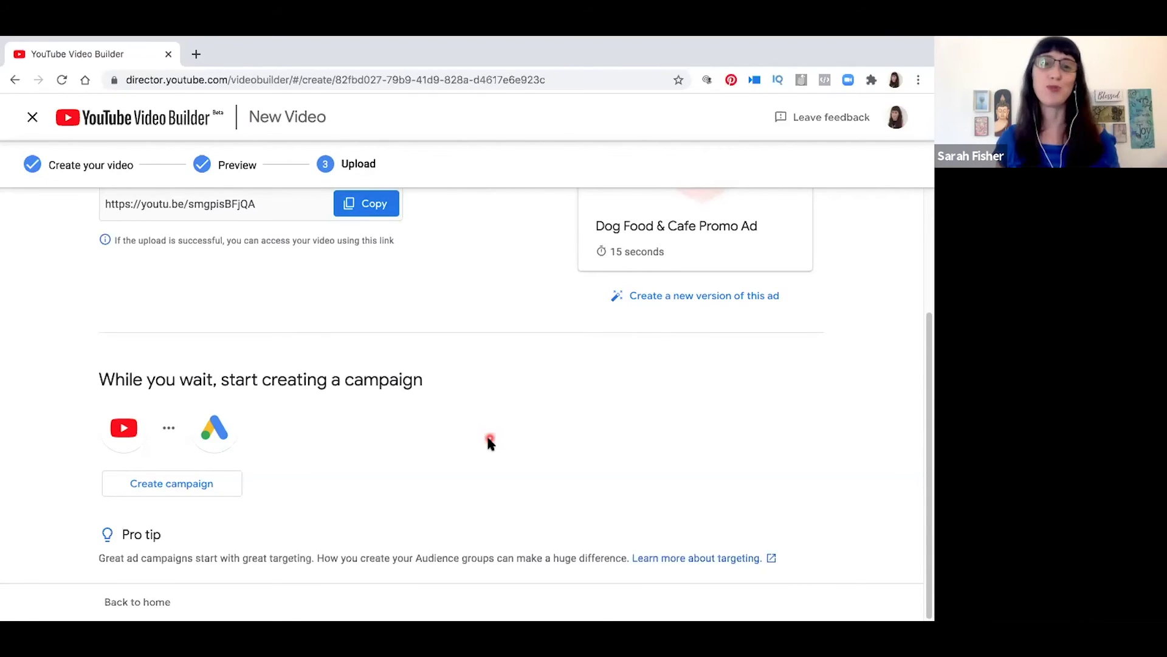
# - Start an ad campaign using the Dog Food & Cafe Promo Ad video
pyautogui.click(192, 488)
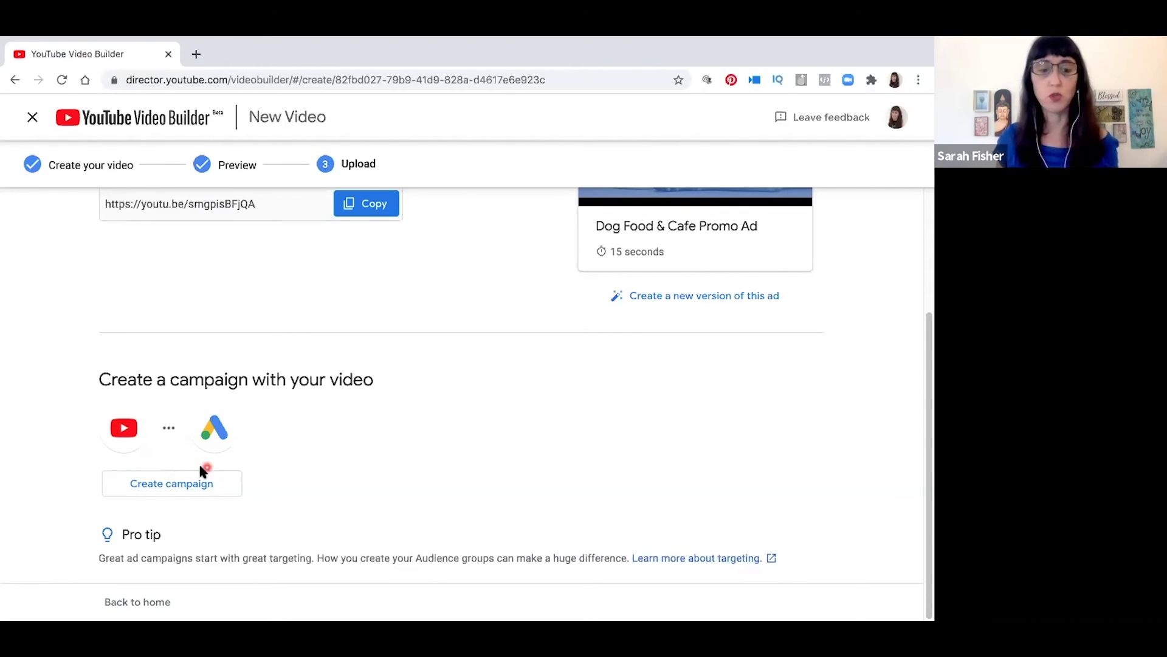
pyautogui.click(189, 490)
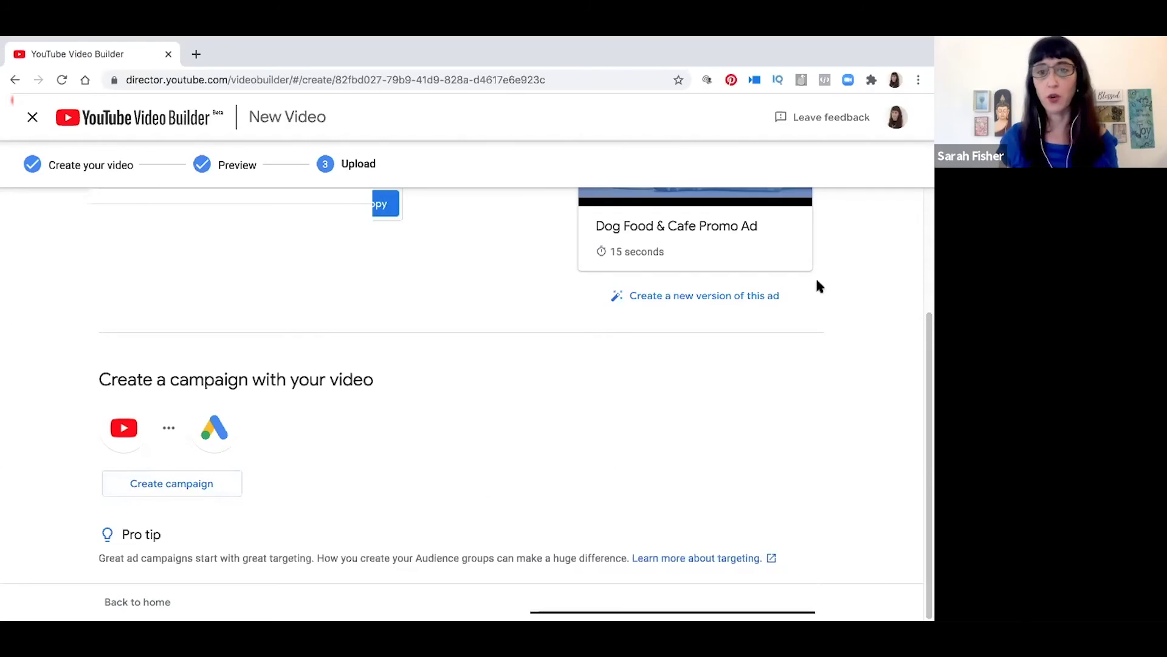